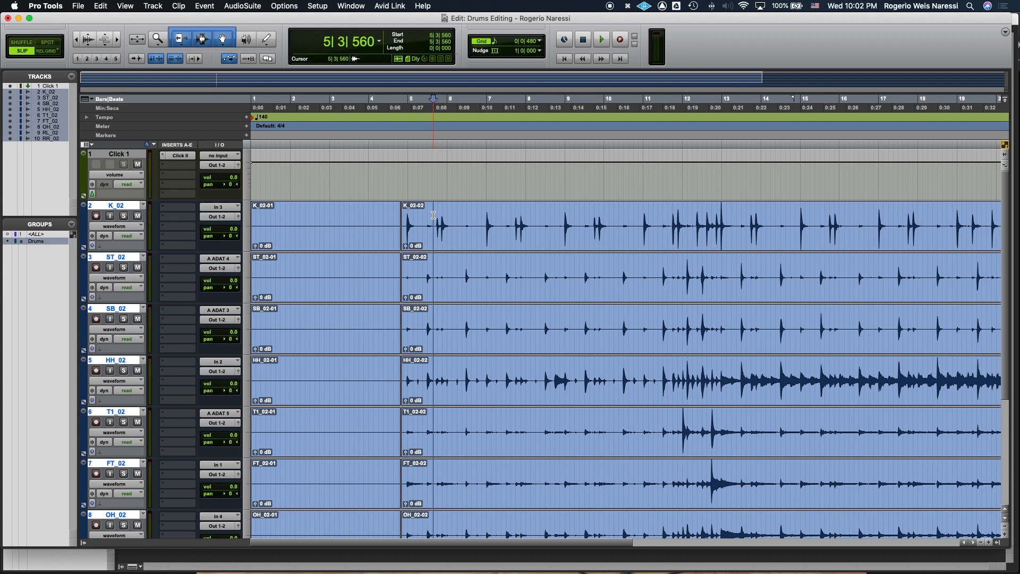
Step: Zoom in on the first kick hit of the K_02-02 clip and place the edit cursor at 5|1|189
left_click(429, 240)
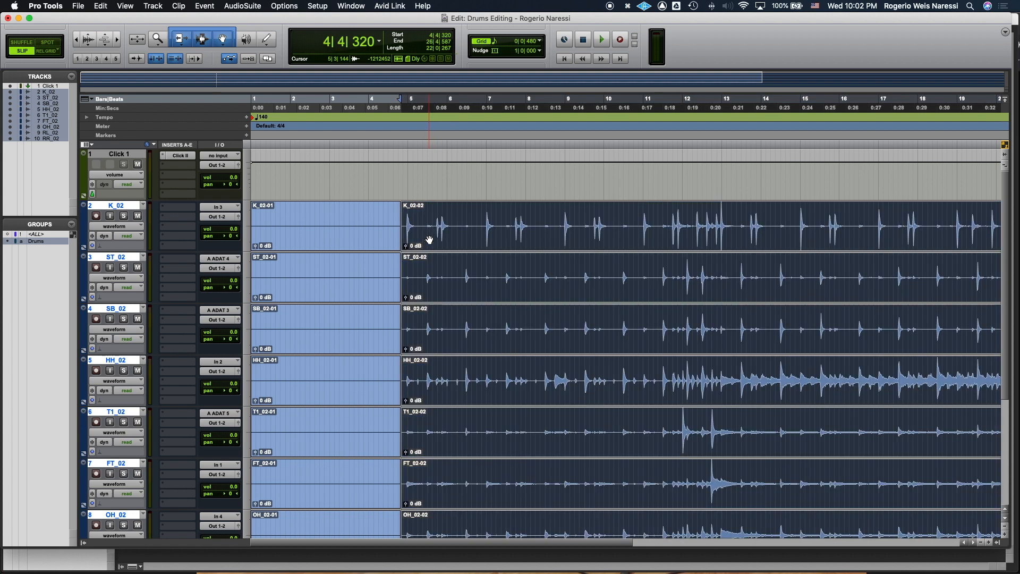
key("t")
key("t")
key("t")
key("t")
key("t")
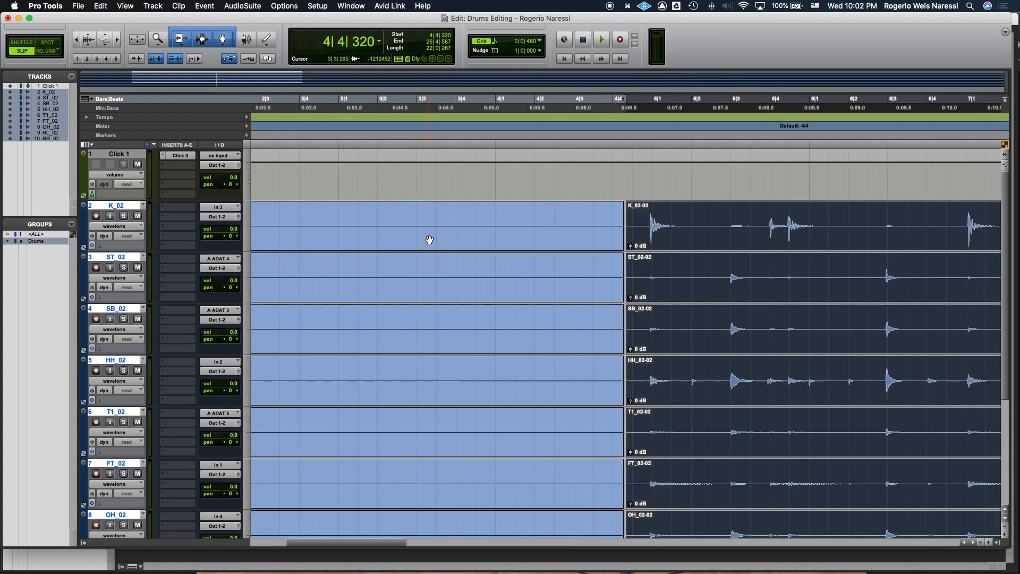
scroll(429, 240, "right", 1)
scroll(429, 240, "right", 3)
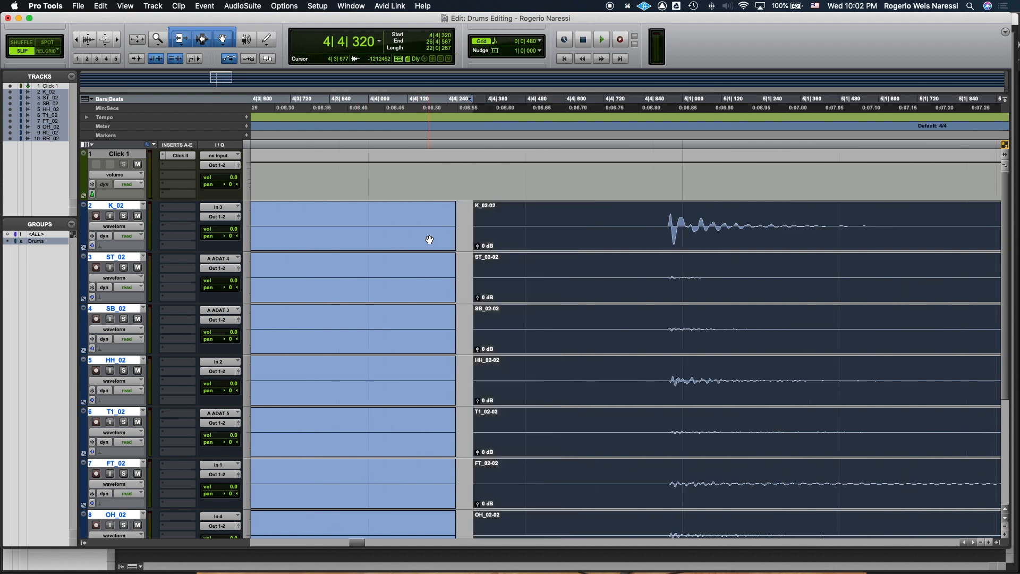
key("r")
scroll(429, 239, "right", 3)
left_click(557, 206)
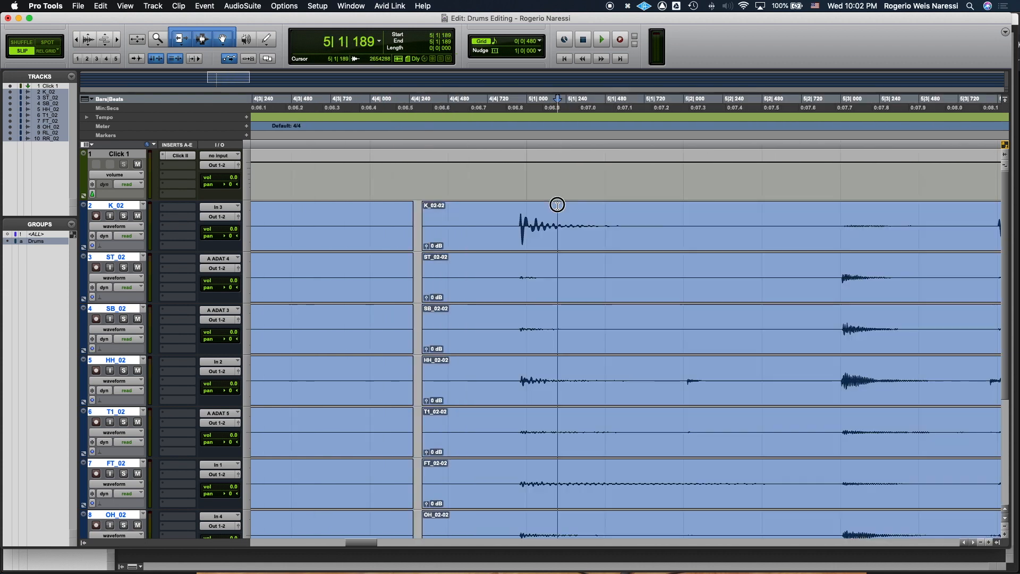
Step: Shrink and enlarge the waveform height of the drum tracks twice to inspect the transients
key("super+alt+bracketleft")
key("super+alt+bracketleft")
key("super+alt+bracketleft")
key("super+alt+bracketleft")
key("super+alt+bracketleft")
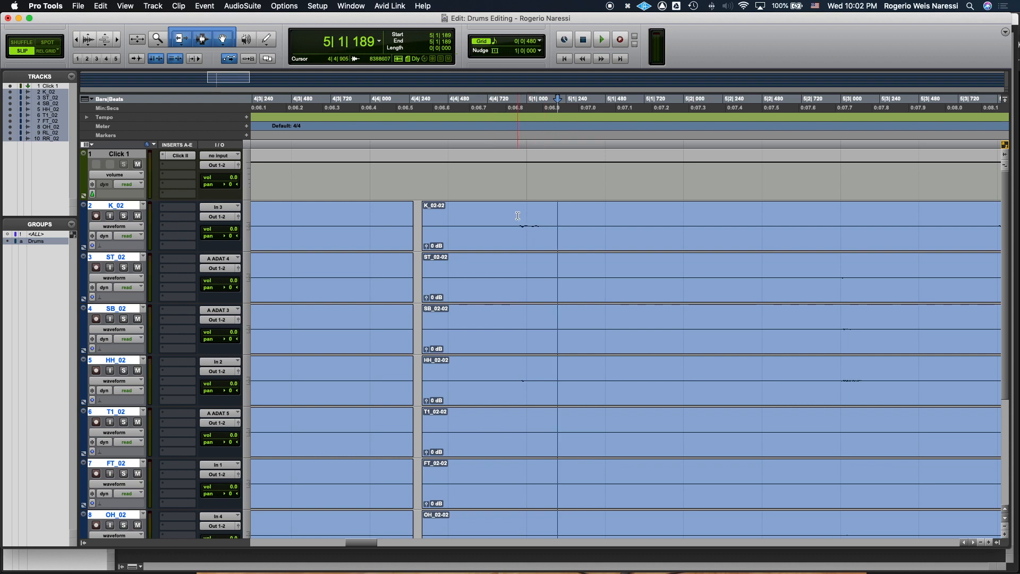
key("super+alt+bracketright")
key("super+alt+bracketright")
key("super+alt+bracketright")
key("super+alt+bracketright")
key("super+alt+bracketright")
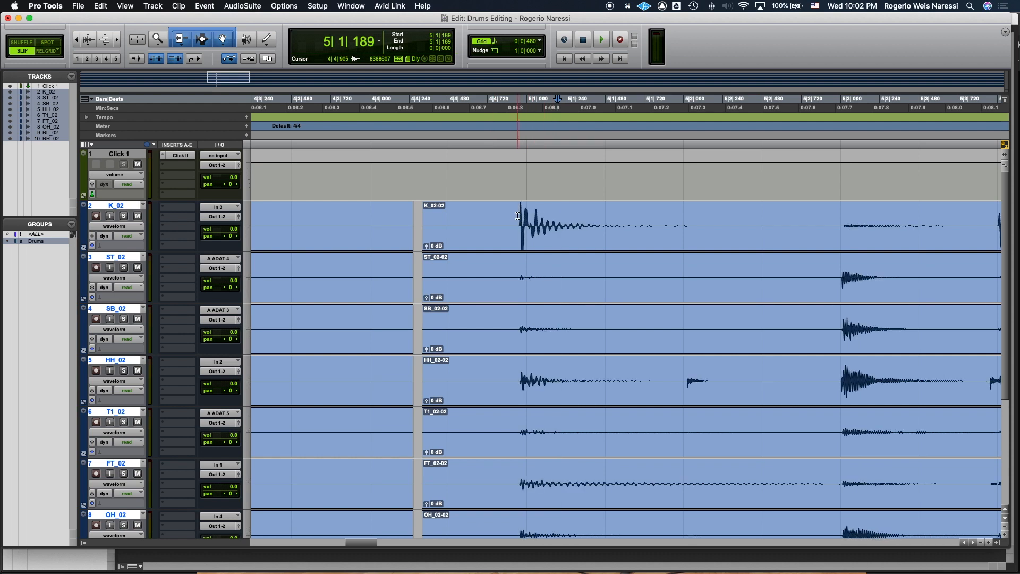
scroll(517, 215, "right", 3)
key("super+alt+bracketleft")
key("super+alt+bracketleft")
key("super+alt+bracketleft")
key("super+alt+bracketleft")
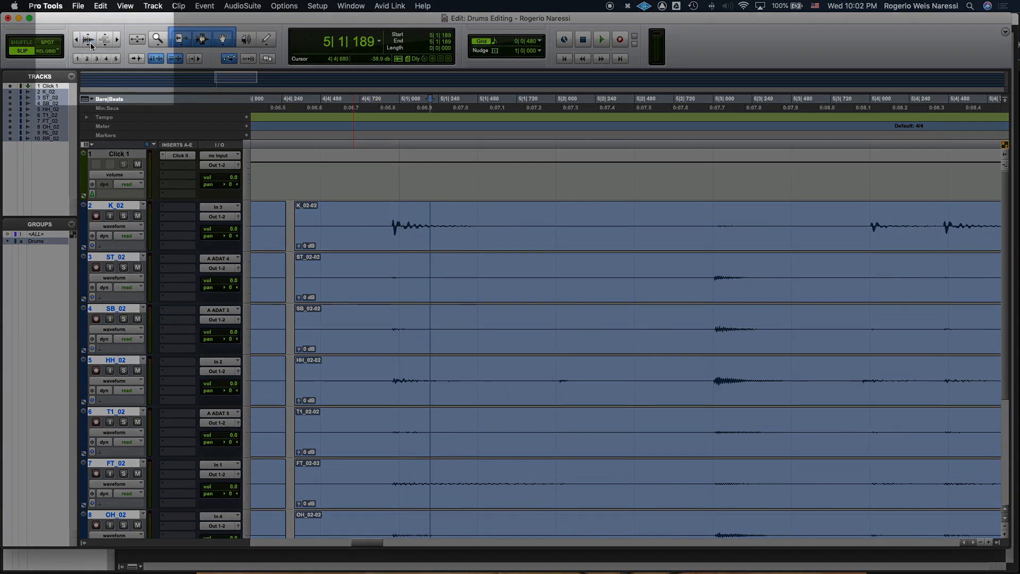
key("super+alt+bracketright")
key("super+alt+bracketright")
key("super+alt+bracketright")
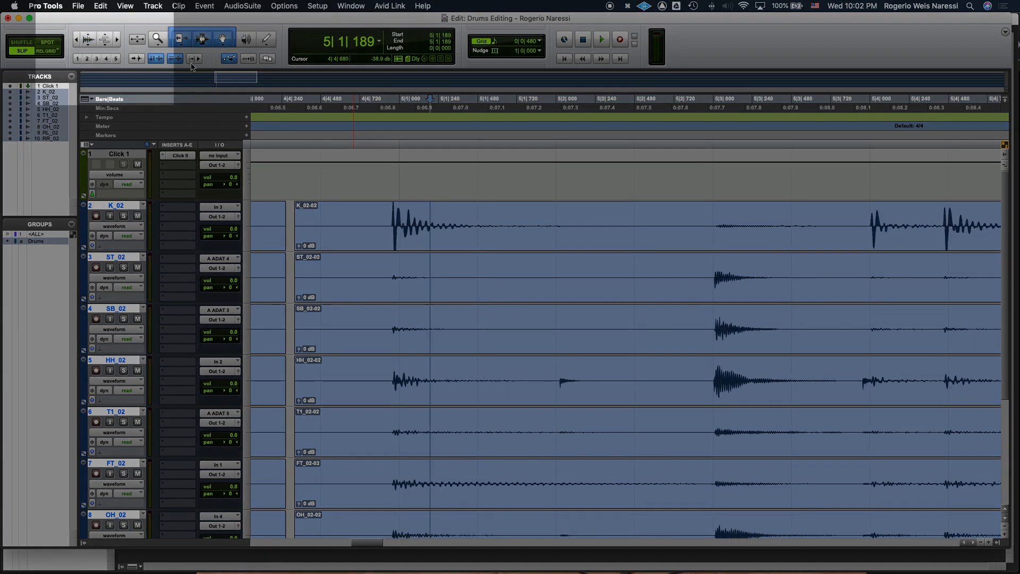
Step: Redo three edits on the drum tracks and undo them again
key("super+shift+z")
key("super+shift+z")
key("super+shift+z")
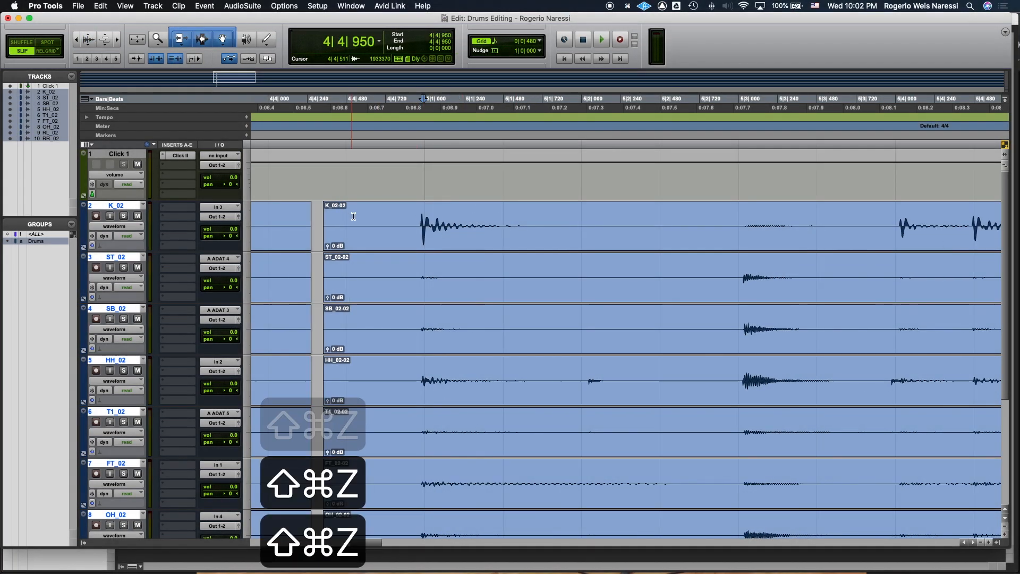
key("super+z")
key("super+z")
key("super+z")
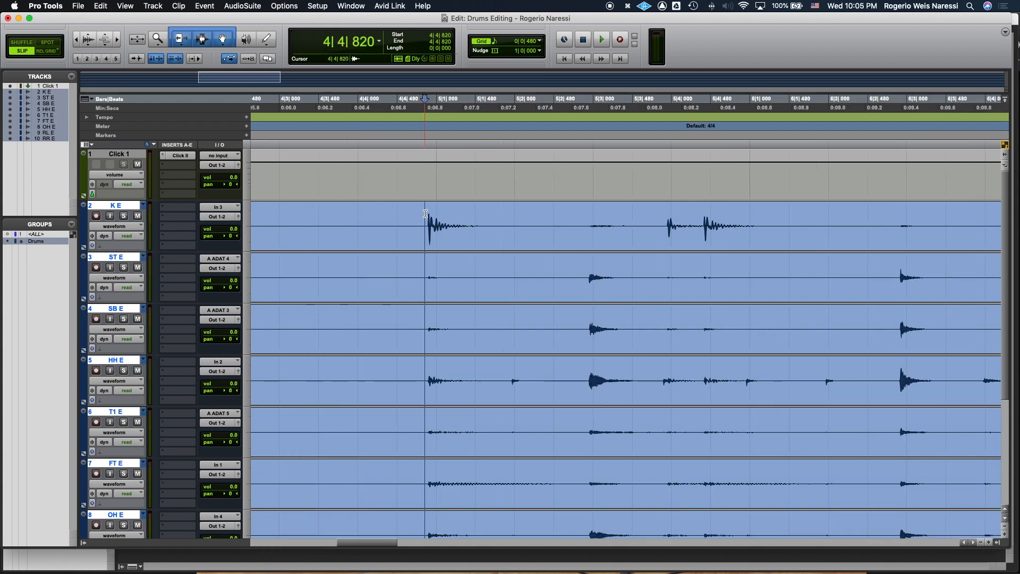
Step: Examine the first kick transient at bar 5 up close against the grid line and across the grouped drum tracks
key("super+]")
key("super+]")
left_click(619, 212)
scroll(619, 212, "right", 3)
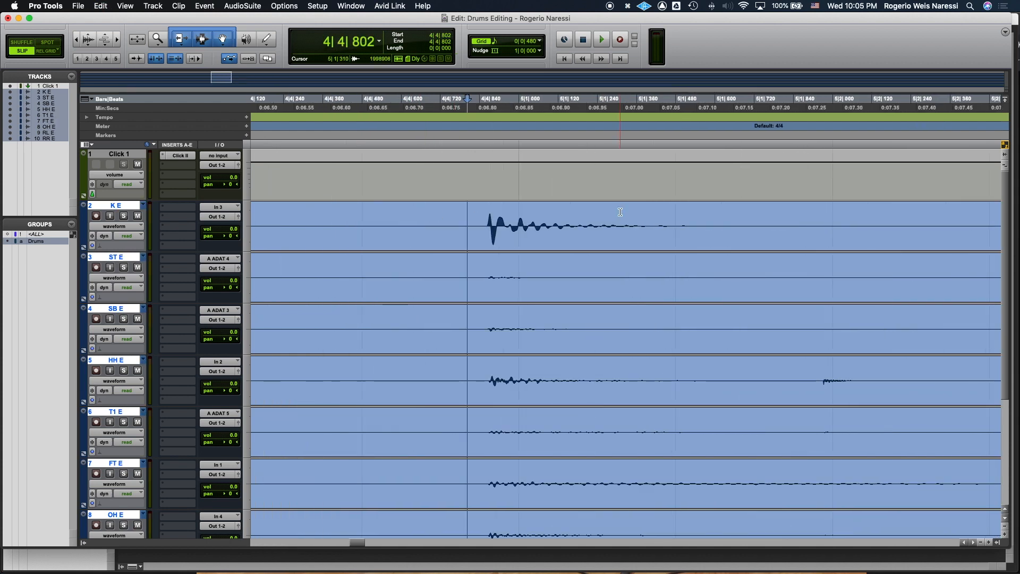
scroll(597, 258, "right", 2)
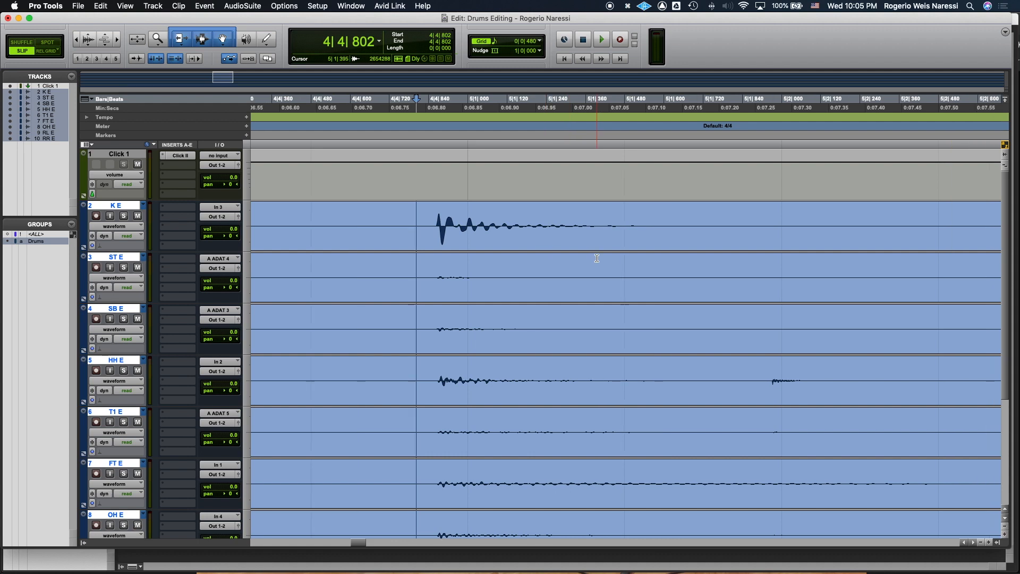
key("super+alt+]")
key("super+alt+[")
left_click(526, 220)
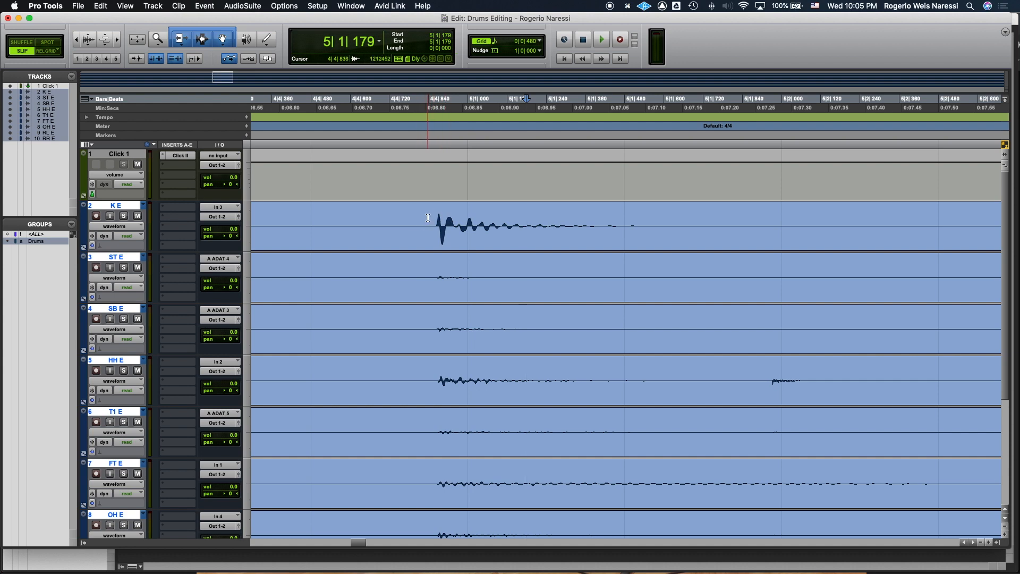
scroll(431, 219, "down", 4)
scroll(431, 219, "up", 4)
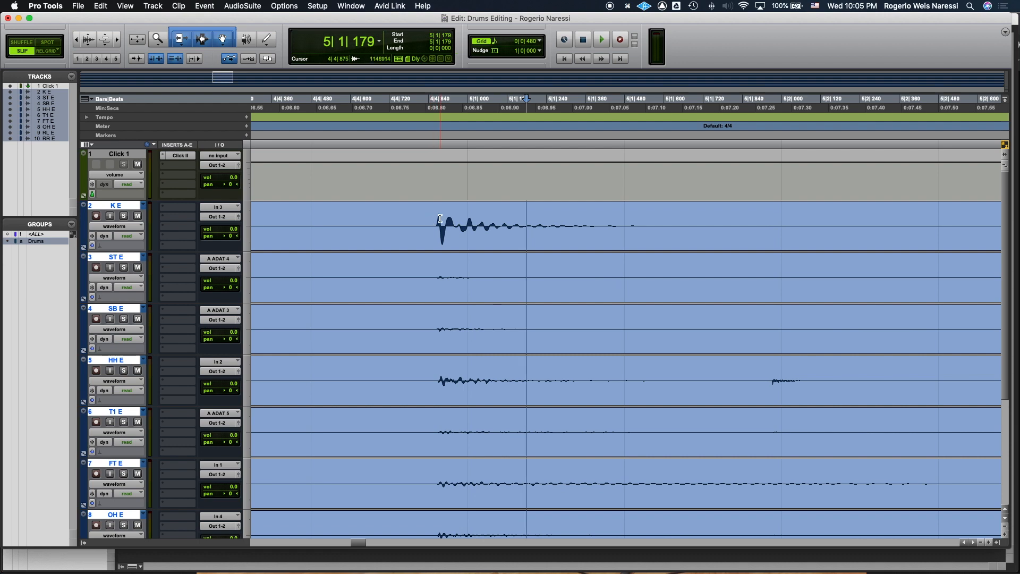
key("super+bracketleft")
key("super+bracketleft")
key("super+bracketleft")
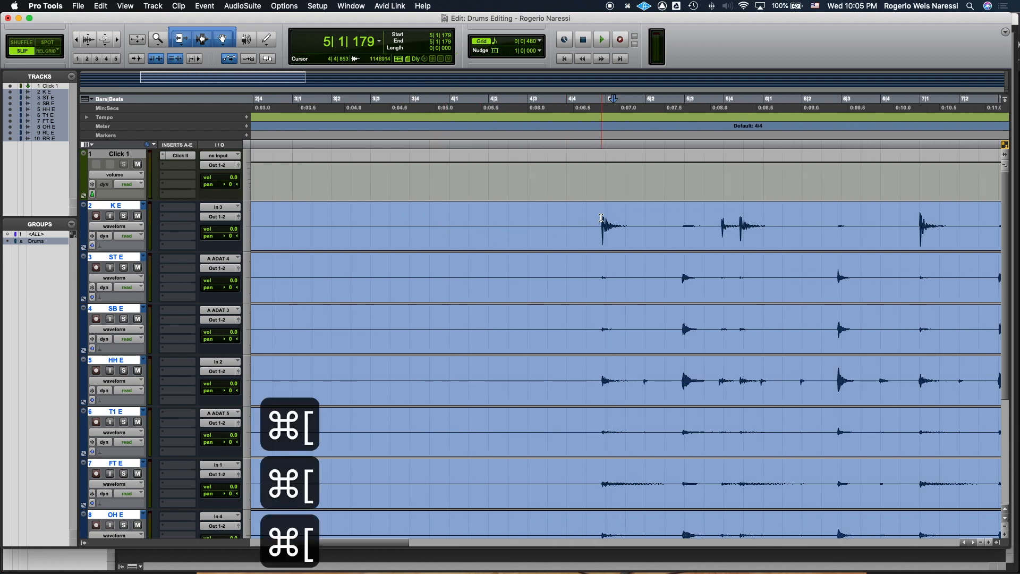
Step: Split all grouped drum tracks at 4|4|832, a little before the first kick transient of bar 5
left_click(599, 219)
key("super+bracketright")
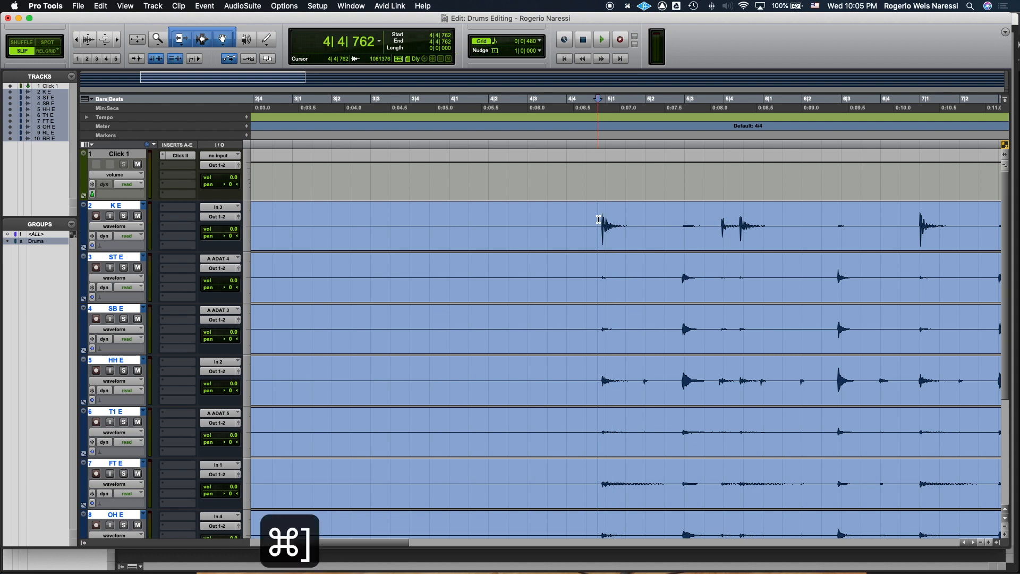
key("super+bracketright")
key("super+bracketright")
scroll(677, 217, "right", 5)
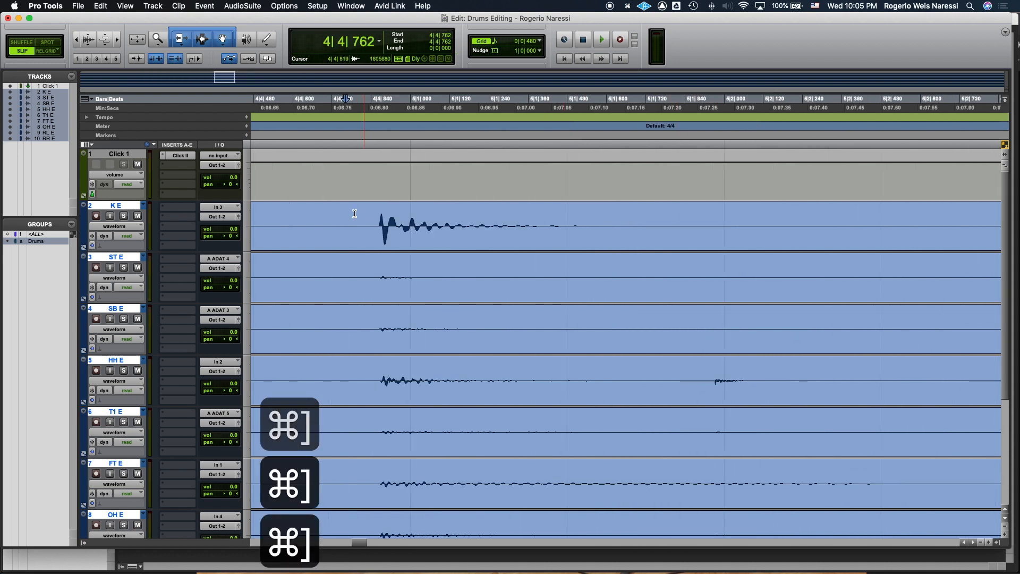
left_click(371, 218)
left_click(373, 218)
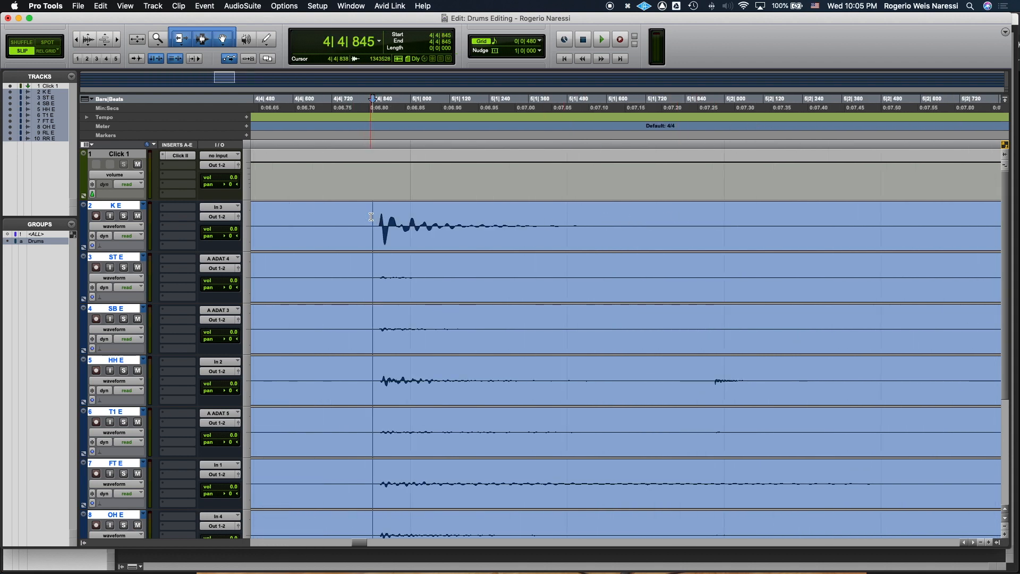
key("super+bracketright")
left_click(618, 219)
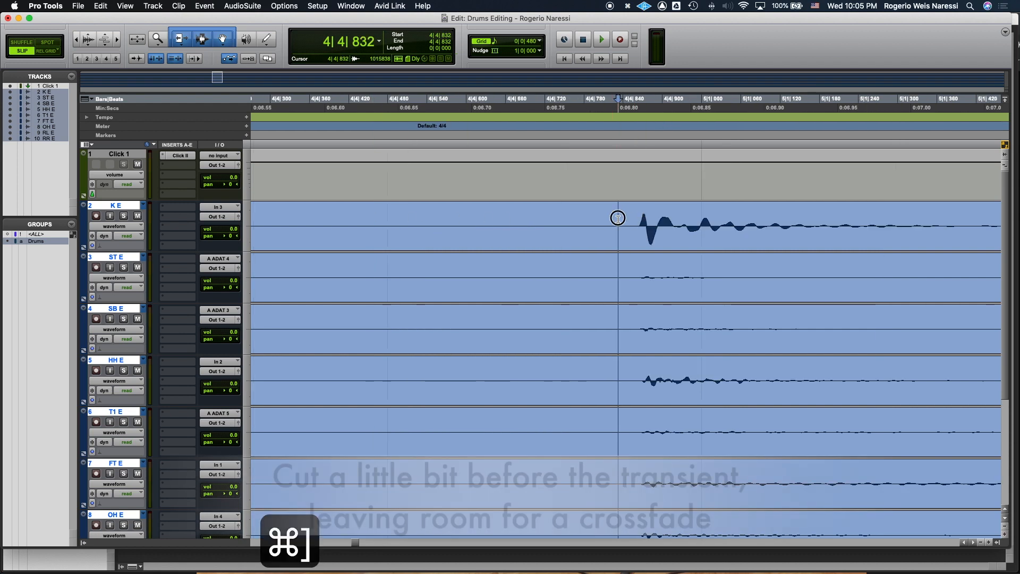
key("super+e")
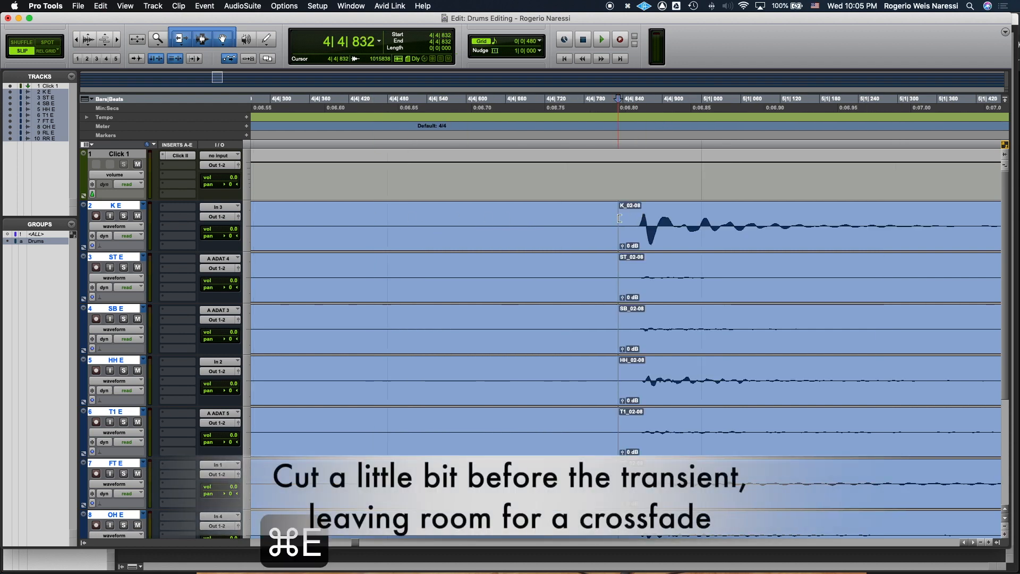
Step: Move the drum clips after the cut to start at 4|4|925, aligning the first kick with the 5|1 grid line
scroll(584, 221, "right", 5)
scroll(549, 224, "left", 5)
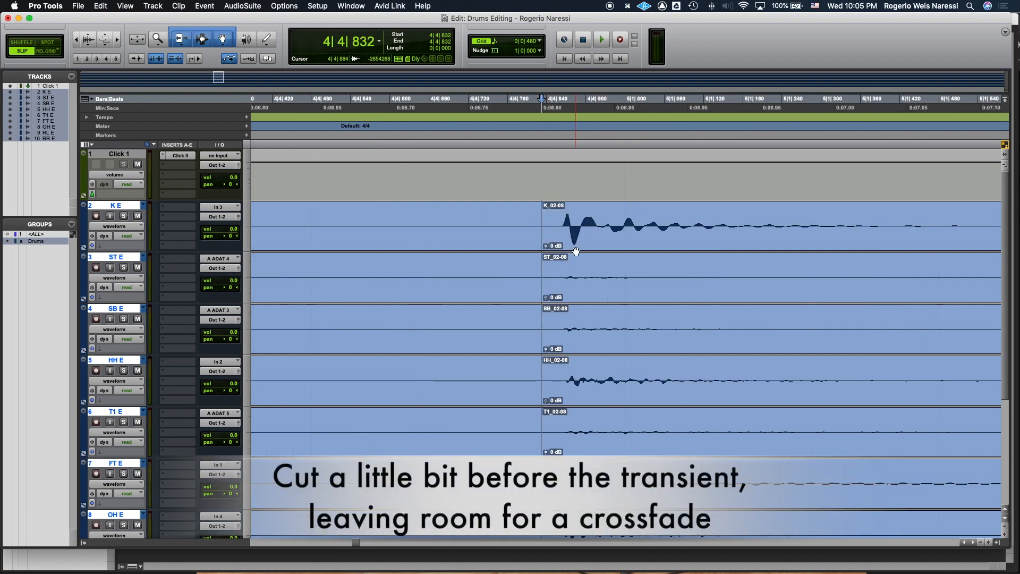
left_click_drag(589, 247, 648, 242)
Step: Split the drum tracks at 5|2|057 before the hi-hat hit and move the following clips to 5|1|949, aligning the hit with 5|2
scroll(542, 249, "right", 5)
scroll(543, 249, "right", 5)
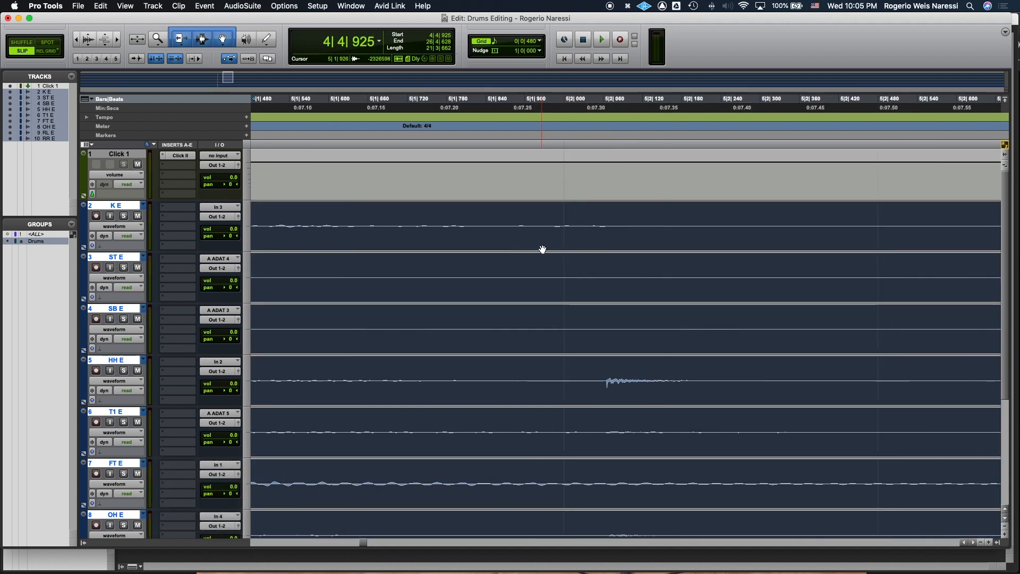
left_click(538, 213)
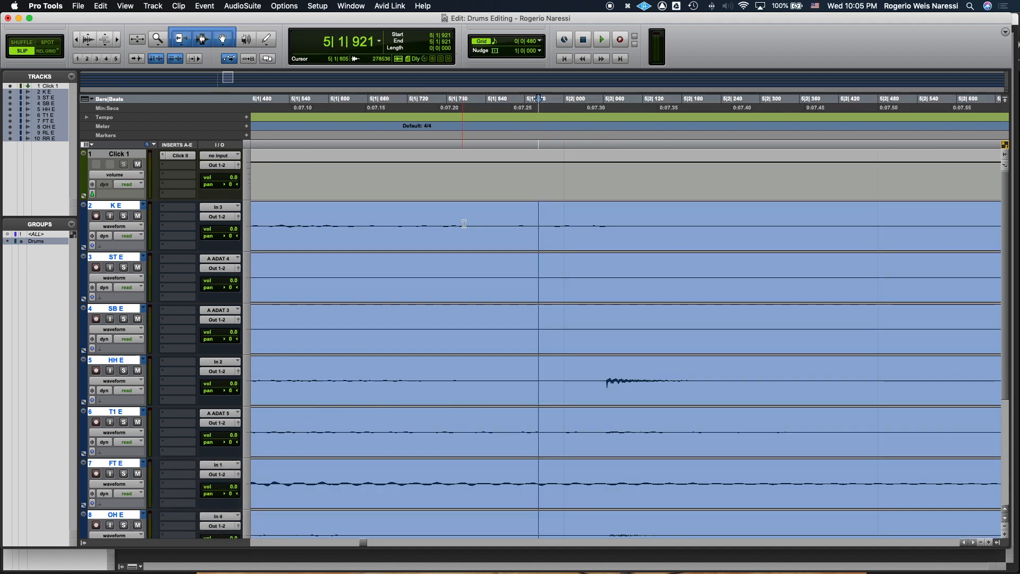
left_click(602, 373)
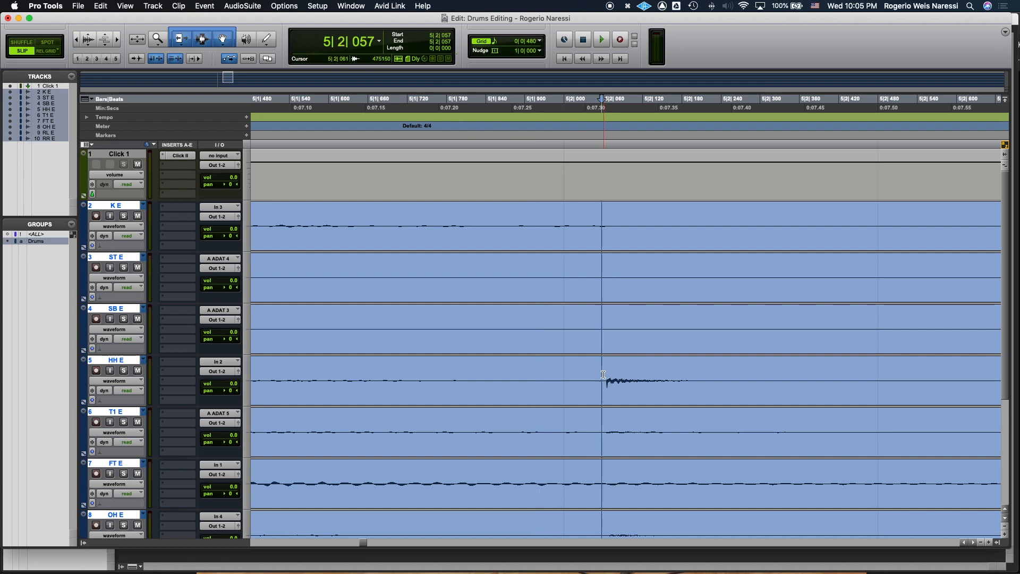
key("super+e")
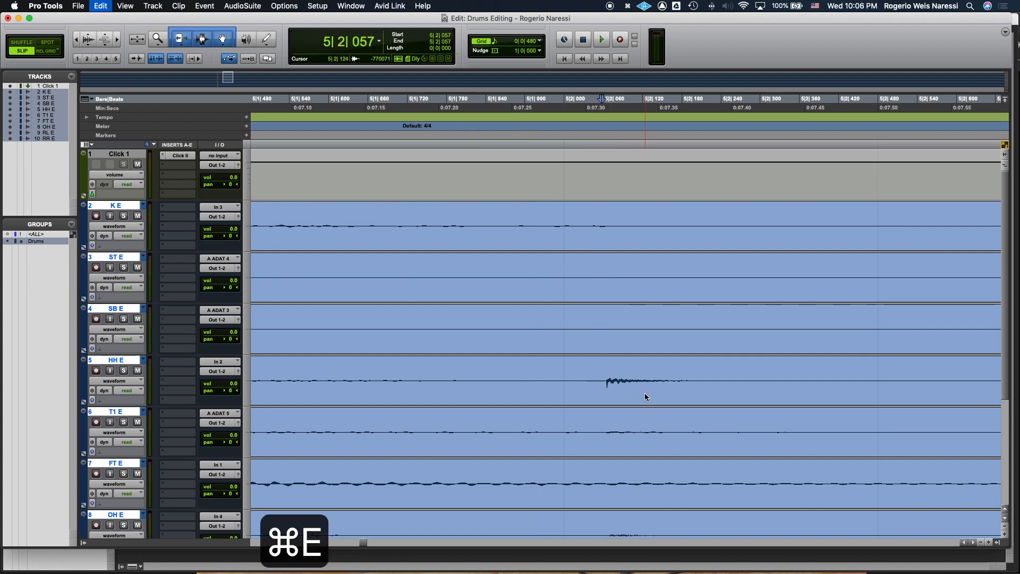
left_click_drag(651, 397, 607, 391)
Step: Split the drum tracks at 5|2|930 before the snare hit and move the following clips to 5|2|945, aligning the snare with 5|3
scroll(611, 372, "right", 15)
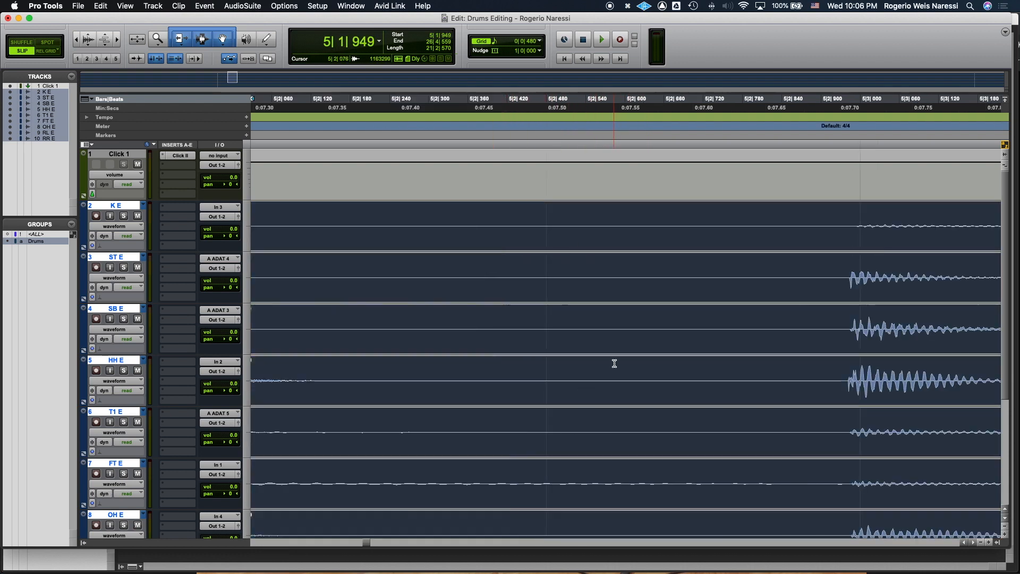
left_click(483, 215)
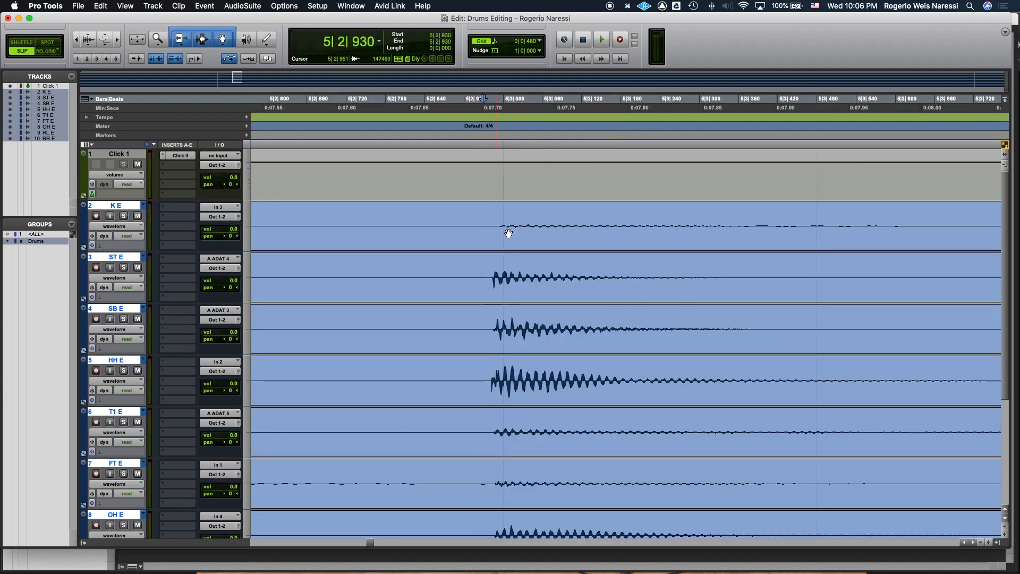
key("super+e")
scroll(531, 230, "right", 12)
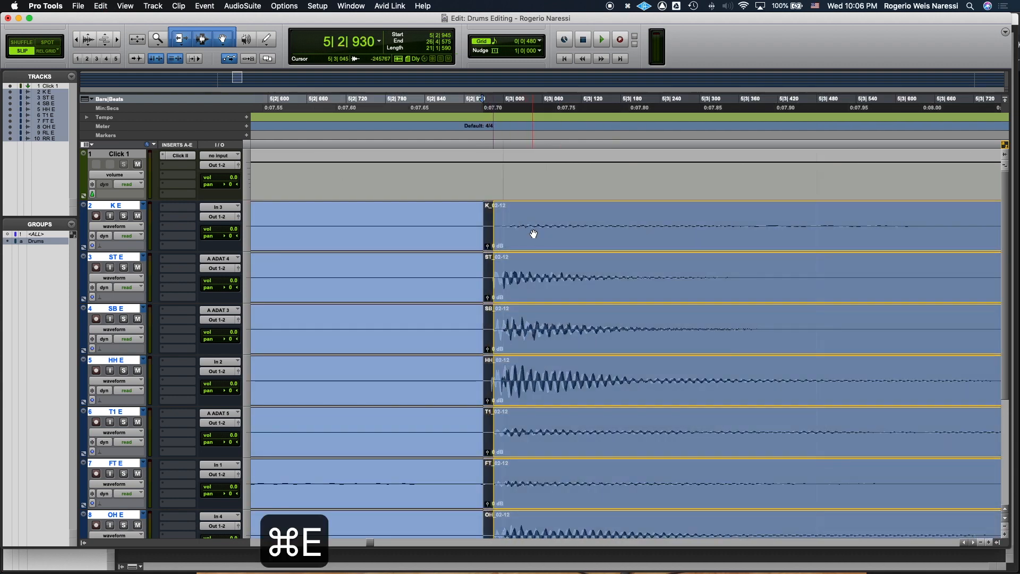
Step: Try splitting the drum tracks at 5|3|943, just before the kick near 5|4, and undo the cut
left_click(575, 216)
scroll(576, 217, "right", 1)
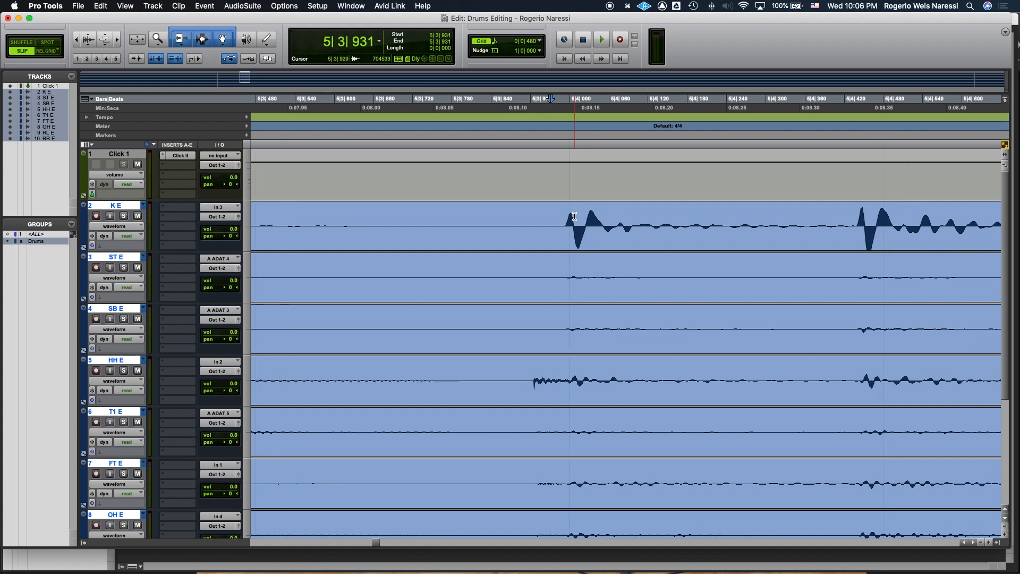
scroll(574, 216, "right", 6)
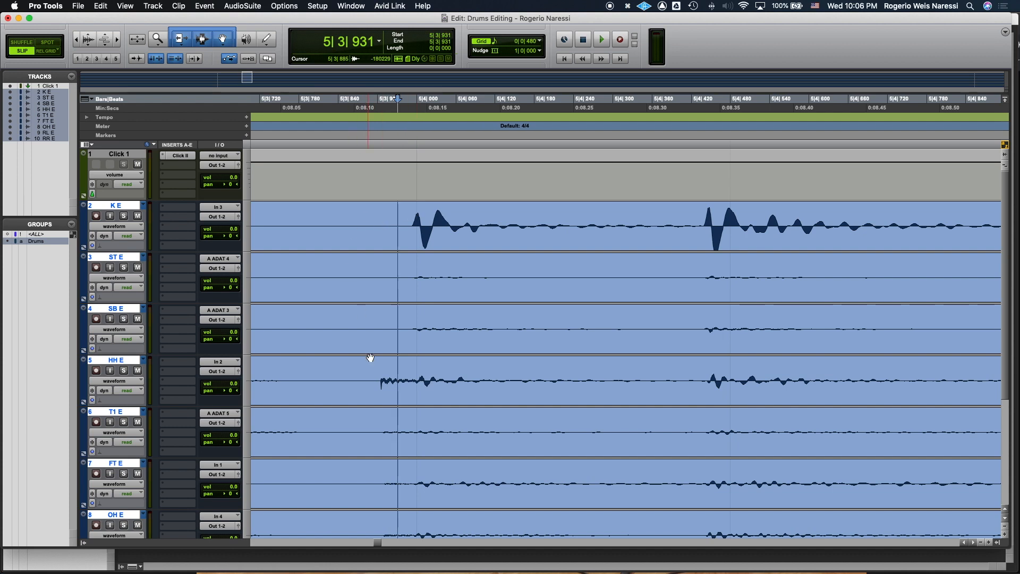
left_click(410, 214)
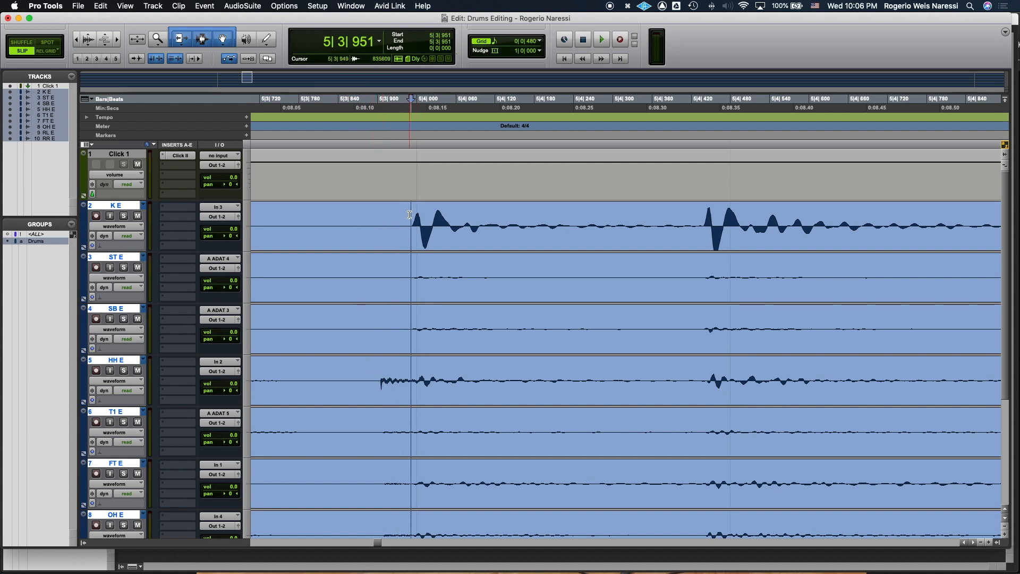
left_click(405, 214)
key("super+e")
left_click(431, 226)
left_click_drag(430, 226, 430, 237)
key("super+z")
left_click(374, 232)
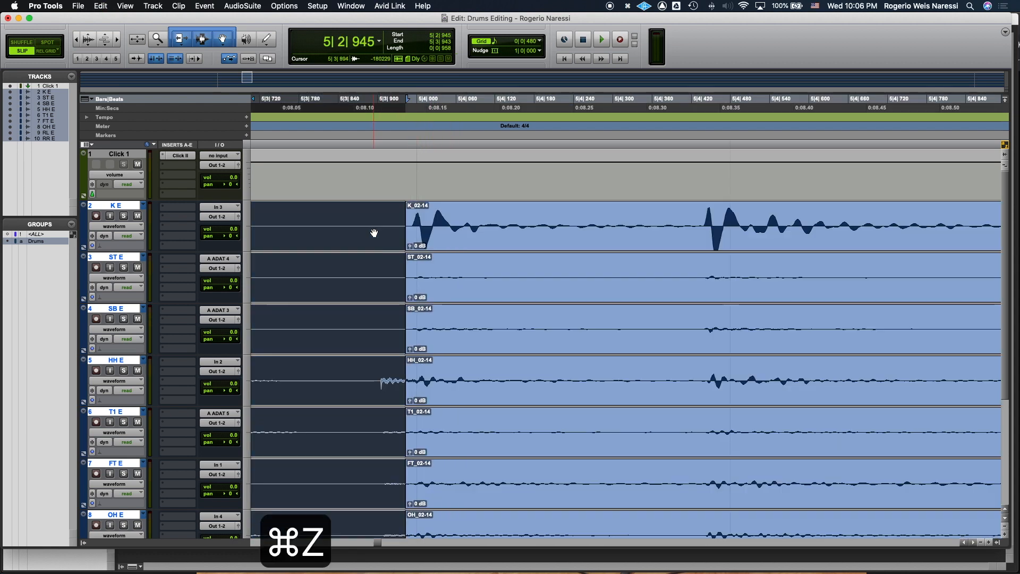
left_click(372, 216)
key("super+z")
Step: Split the drum tracks at 5|3|897 before the hi-hat and move the following clips to 5|3|903, aligning the kick with 5|4
left_click(376, 213)
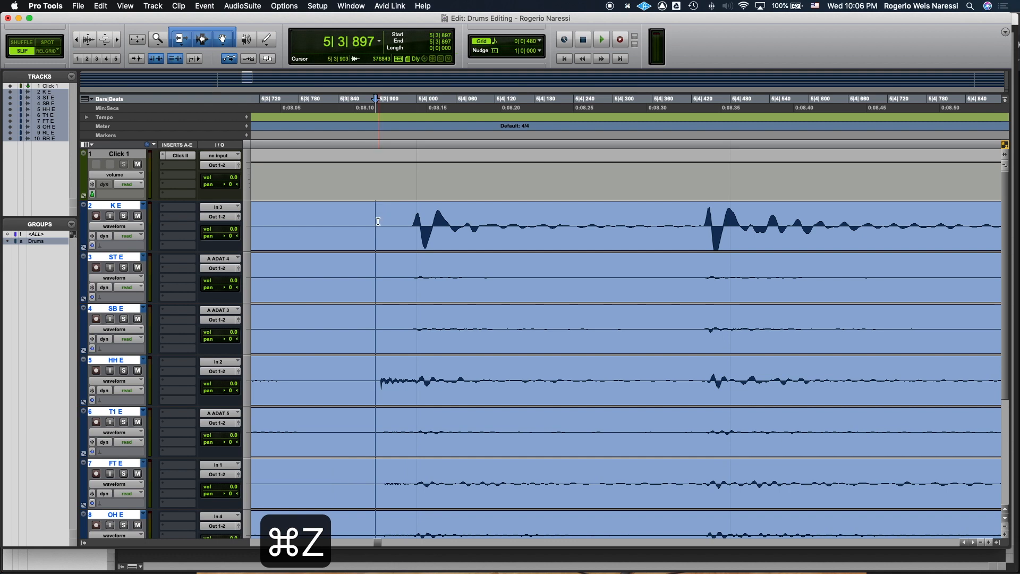
key("super+e")
left_click(435, 247)
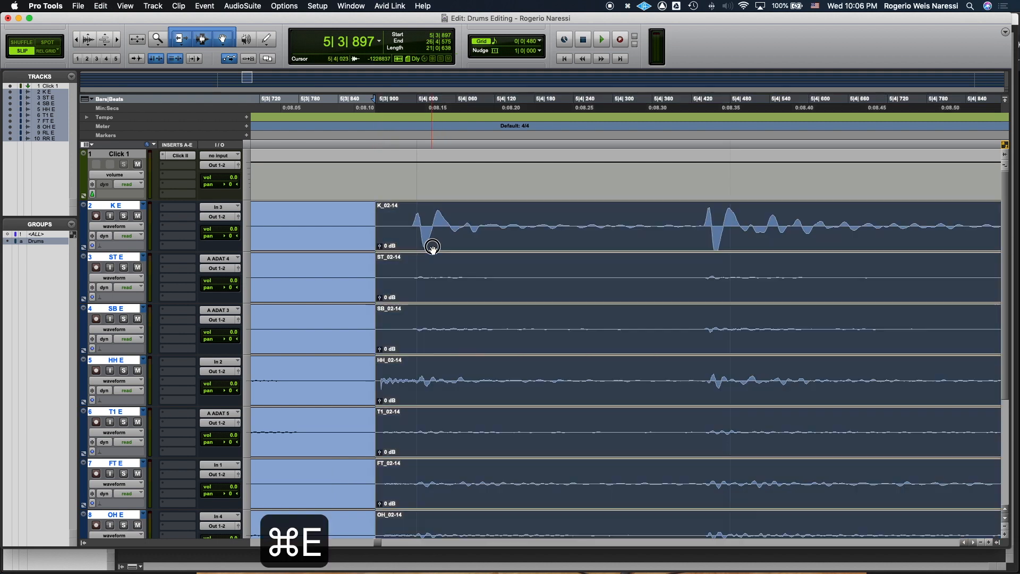
left_click_drag(436, 247, 436, 247)
scroll(531, 237, "right", 6)
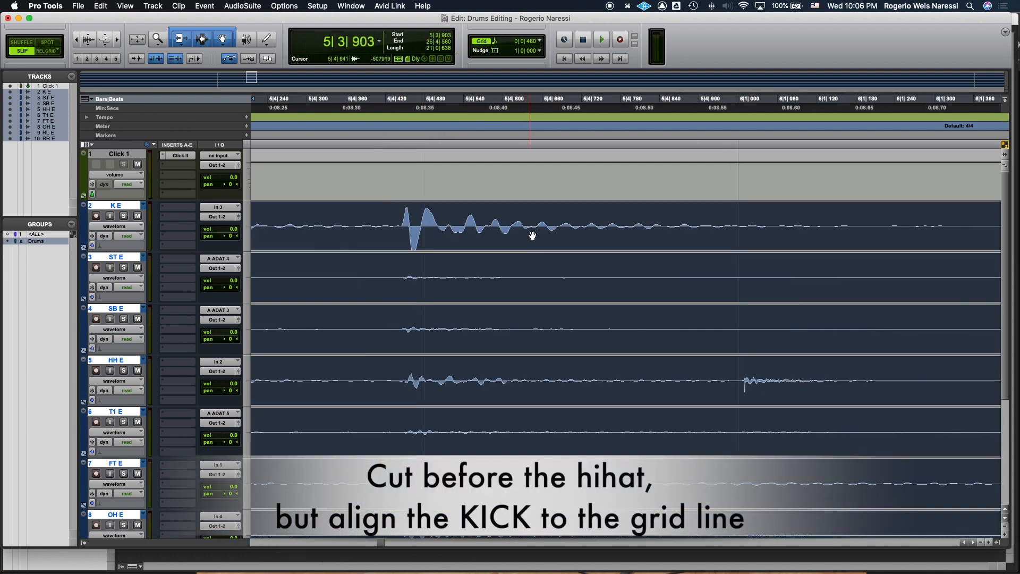
Step: Split the drum tracks at 5|4|433 before the kick hit and move the following clips to 5|4|463
left_click(418, 216)
left_click(393, 215)
key("super+e")
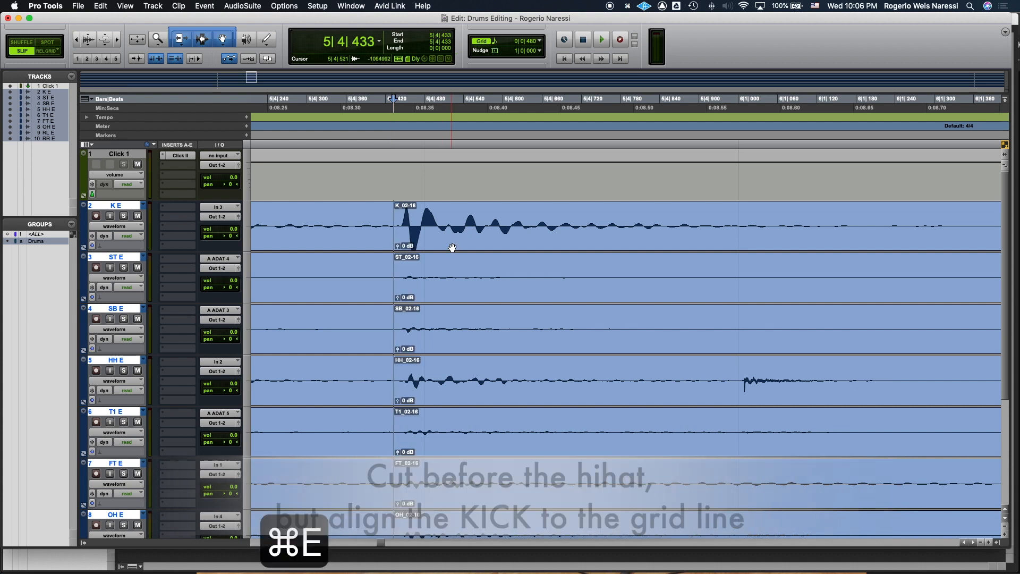
left_click_drag(451, 243, 471, 242)
Step: Split the drum tracks at 6|1|028 before the hi-hat hit and move the following clips to 5|4|948, aligning the hit with 6|1
scroll(471, 244, "right", 1)
scroll(470, 245, "right", 5)
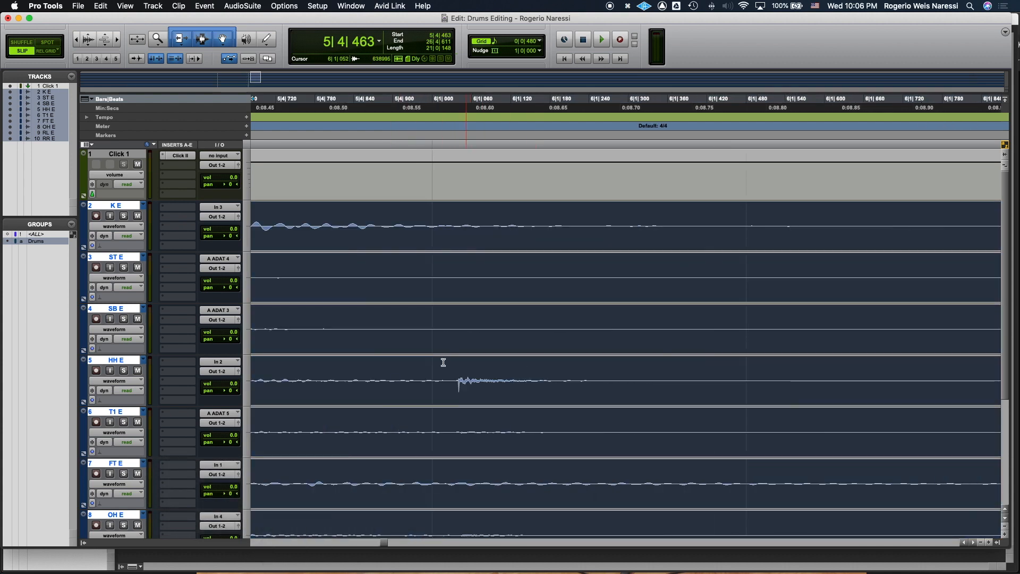
left_click(433, 367)
left_click(450, 369)
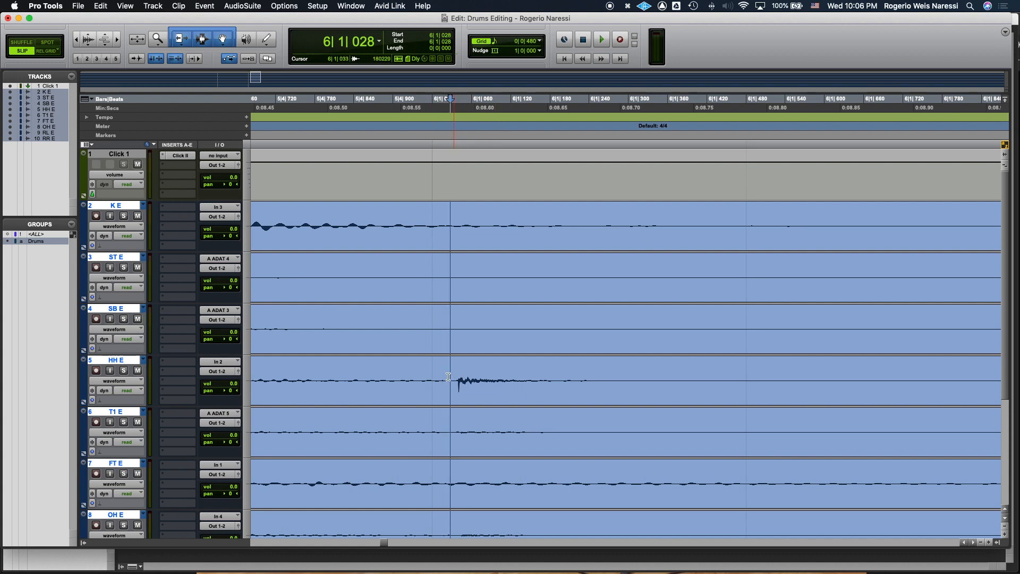
key("super+e")
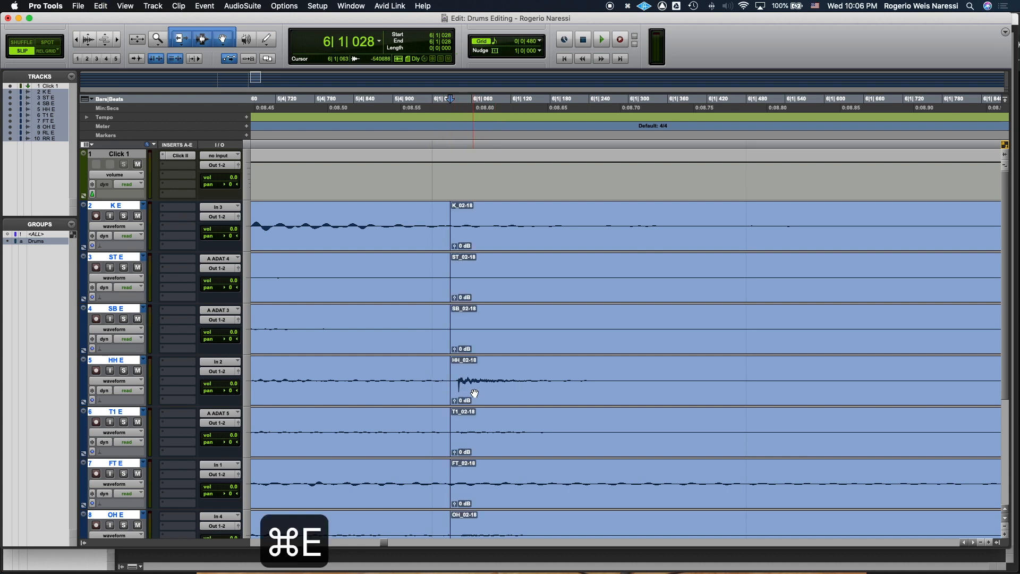
left_click_drag(475, 393, 770, 393)
key("super+z")
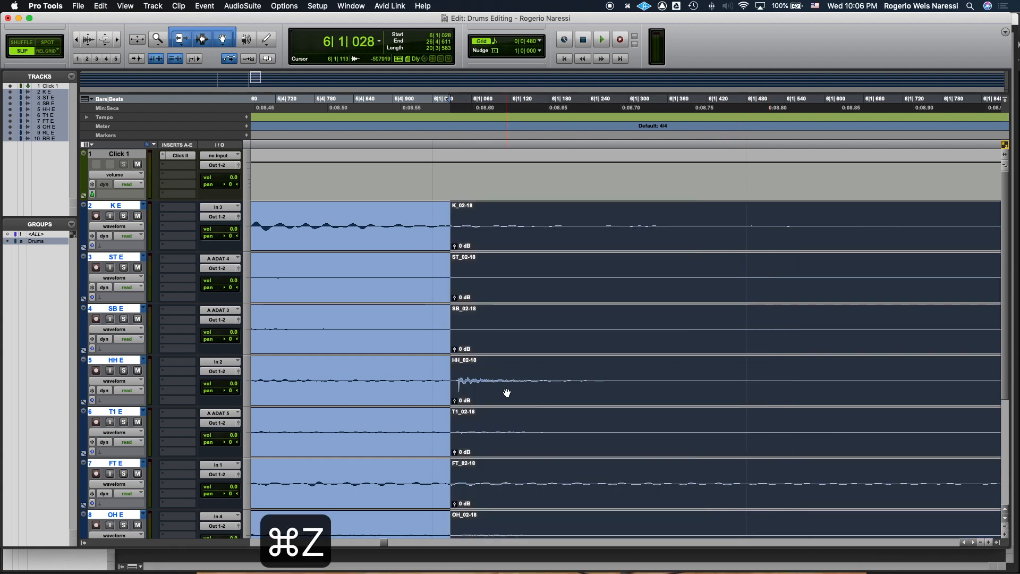
left_click_drag(507, 392, 476, 391)
Step: Split the drum tracks at 6|1|953, just before the hi-hat hit near 6|2
scroll(536, 333, "right", 5)
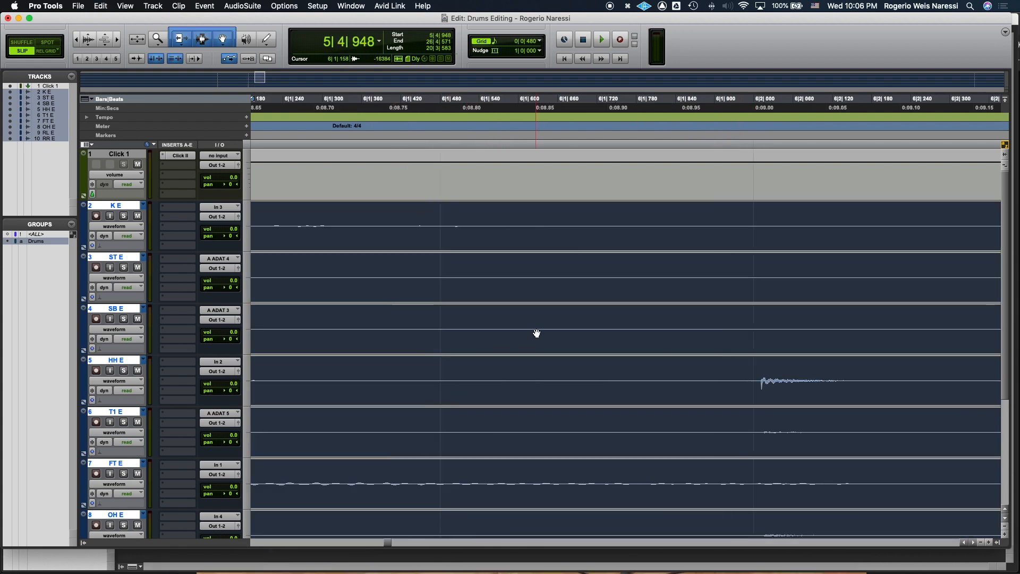
scroll(536, 333, "right", 4)
left_click(544, 374)
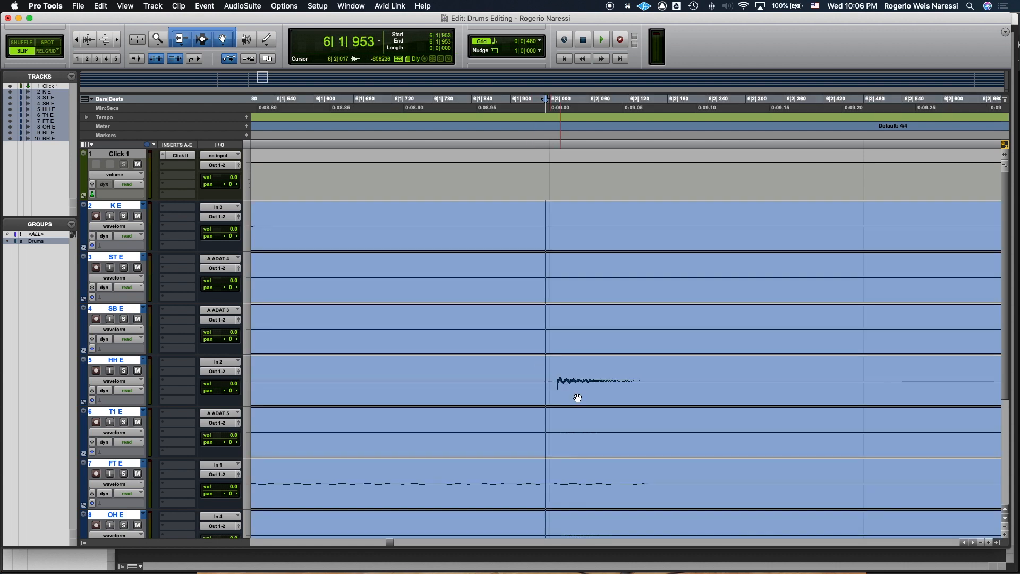
key("super+e")
Step: Split the drum tracks just before the snare hit near 6|3 and move the following clips forward, aligning the snare with 6|3
scroll(584, 387, "right", 5)
left_click(412, 376)
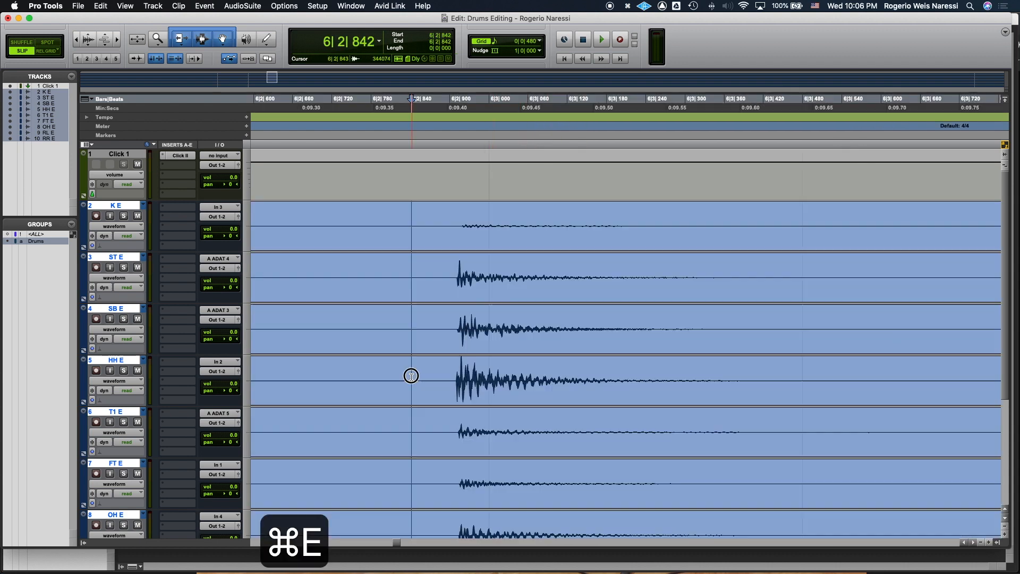
left_click(427, 372)
key("super+e")
left_click_drag(476, 405, 519, 393)
Step: Split the drum tracks at 6|4|034 before the hi-hat hit and move the following clips back, aligning the hit with 6|4
scroll(565, 376, "right", 8)
left_click(374, 373)
key("super+e")
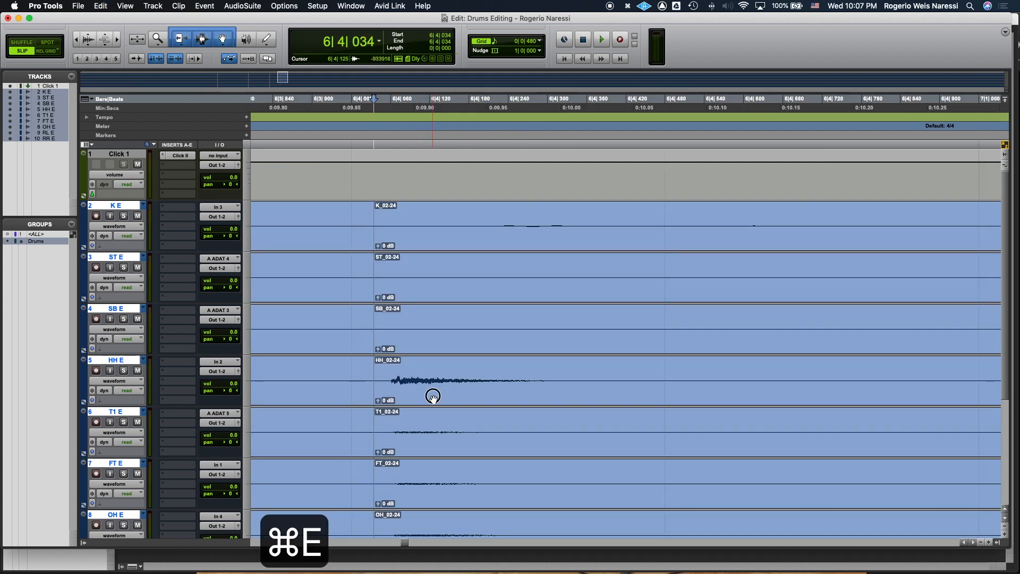
left_click_drag(433, 397, 390, 397)
Step: Split the drum tracks at 6|4|936 before the hi-hat and move the following clips to 6|4|922, aligning the kick with 7|1
left_click(471, 376)
scroll(472, 376, "right", 6)
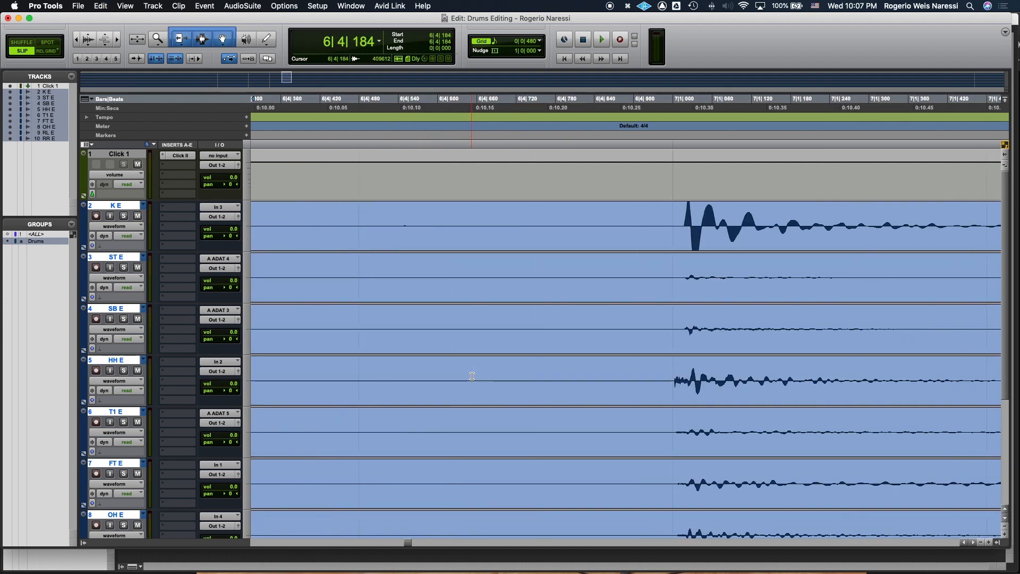
scroll(472, 376, "right", 3)
scroll(521, 361, "left", 5)
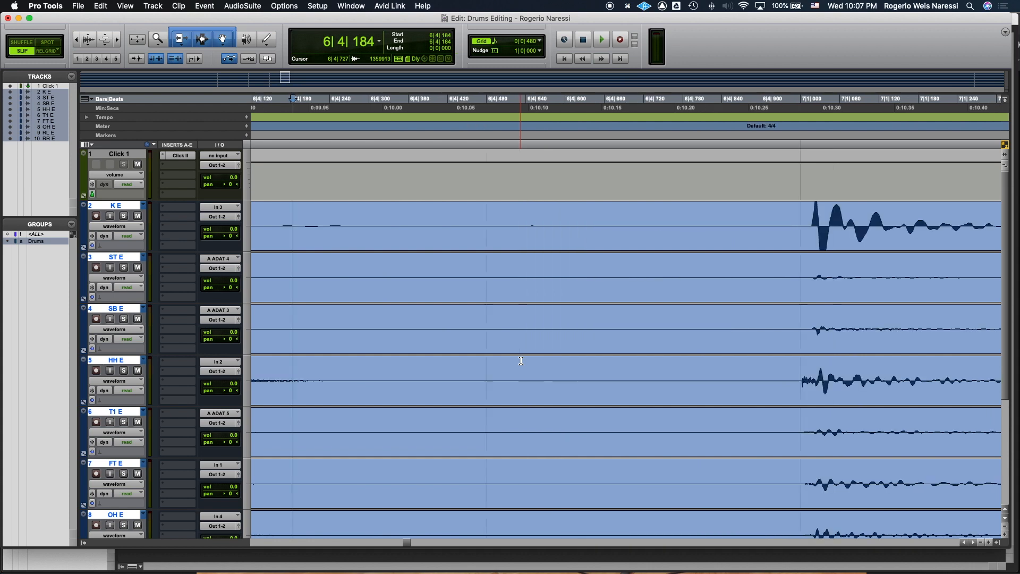
scroll(585, 334, "right", 3)
left_click(605, 229)
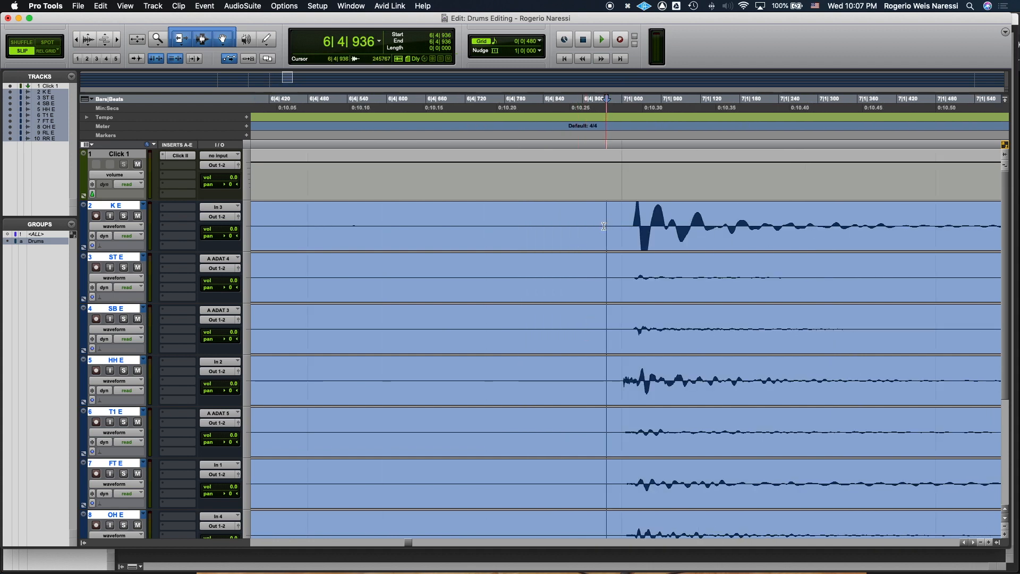
key("super+e")
left_click_drag(674, 234, 667, 235)
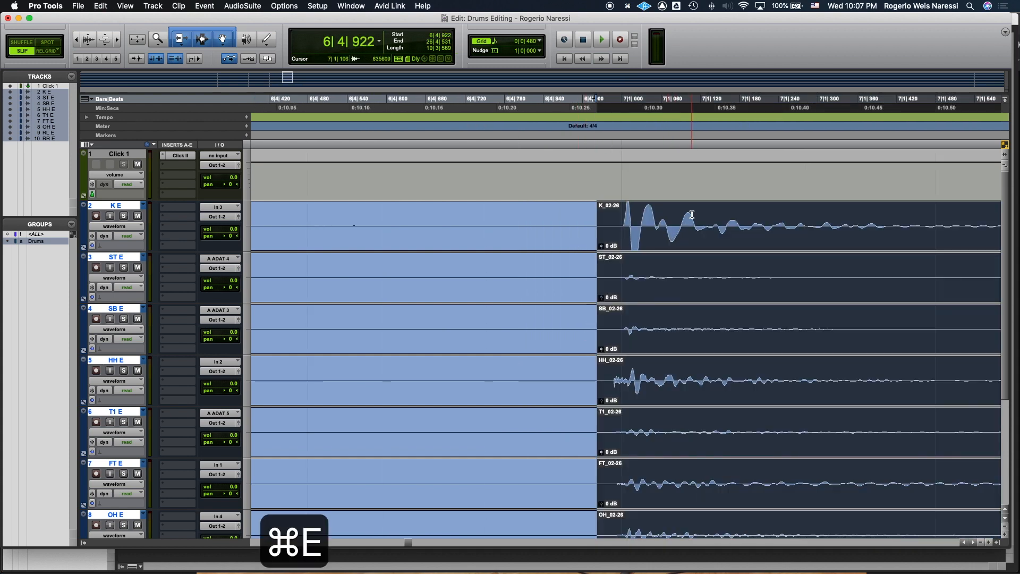
left_click(693, 215)
Step: Split the drum tracks at 7|2|939 before the hi-hat and move the following clips to 7|2|916, aligning the snare with 7|3
scroll(691, 214, "right", 10)
scroll(601, 239, "right", 10)
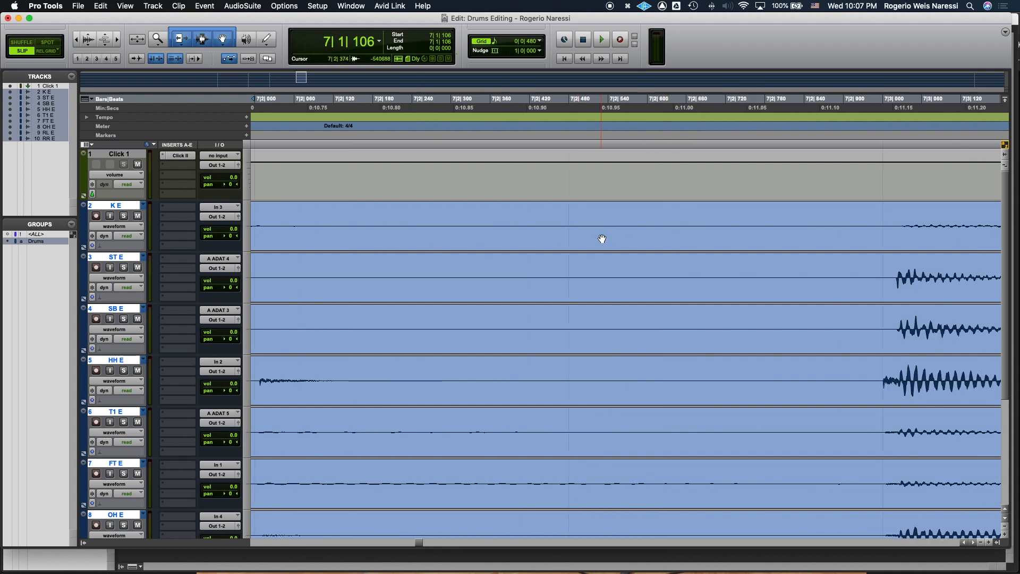
left_click(460, 216)
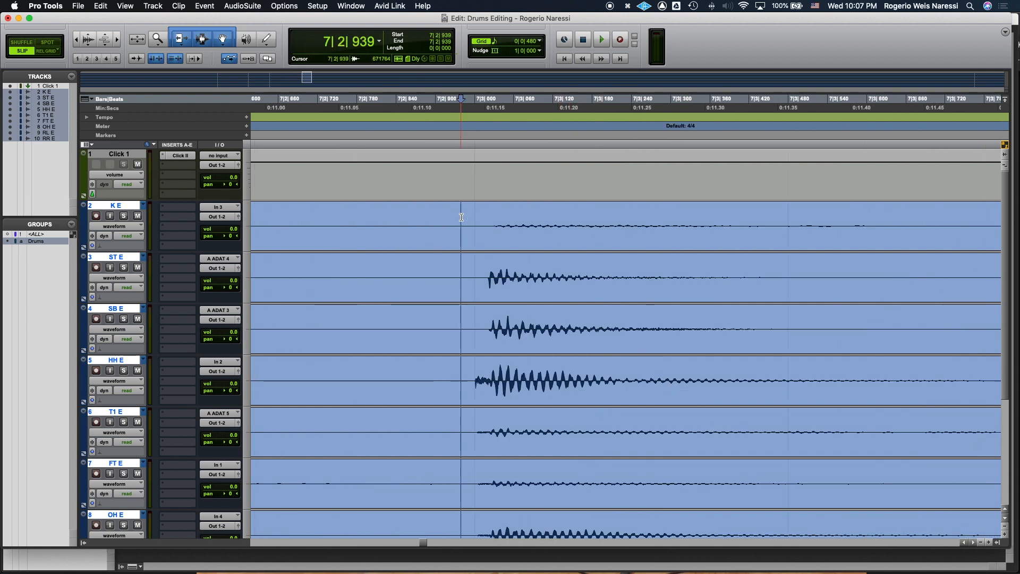
key("super+e")
left_click_drag(546, 239, 532, 239)
Step: Split the drum tracks at 7|3|850 before the hi-hat and move the following clips to 7|3|893, aligning the kick with 7|4
scroll(575, 244, "right", 2)
scroll(584, 236, "right", 5)
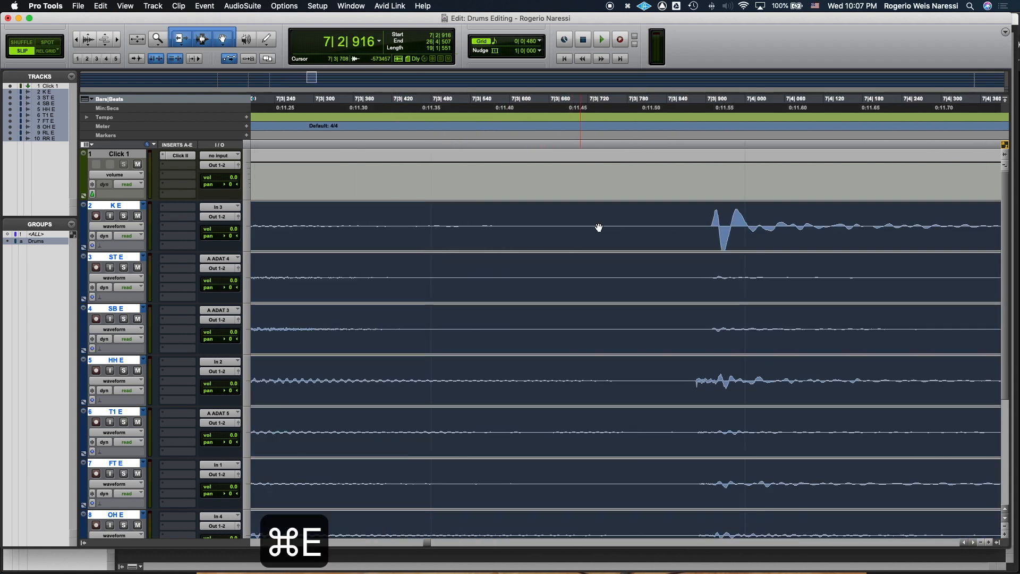
left_click(616, 217)
scroll(620, 216, "right", 5)
scroll(417, 236, "left", 1)
left_click(341, 214)
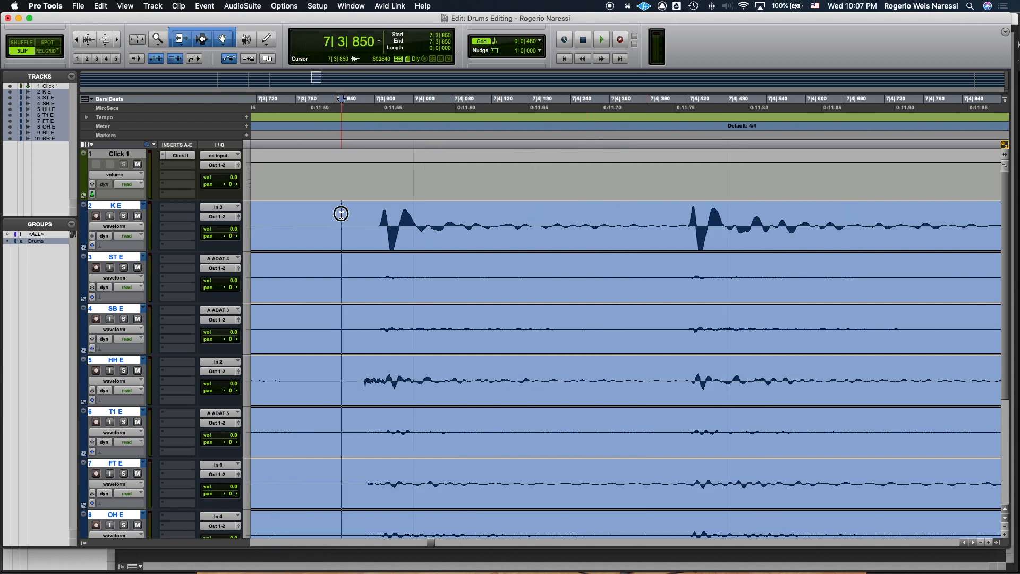
key("super+e")
left_click_drag(456, 246, 515, 248)
Step: Split the drum tracks just before the kick near 7|4|480 and move the following clips to 7|4|457, aligning the kick with the grid
scroll(585, 228, "right", 2)
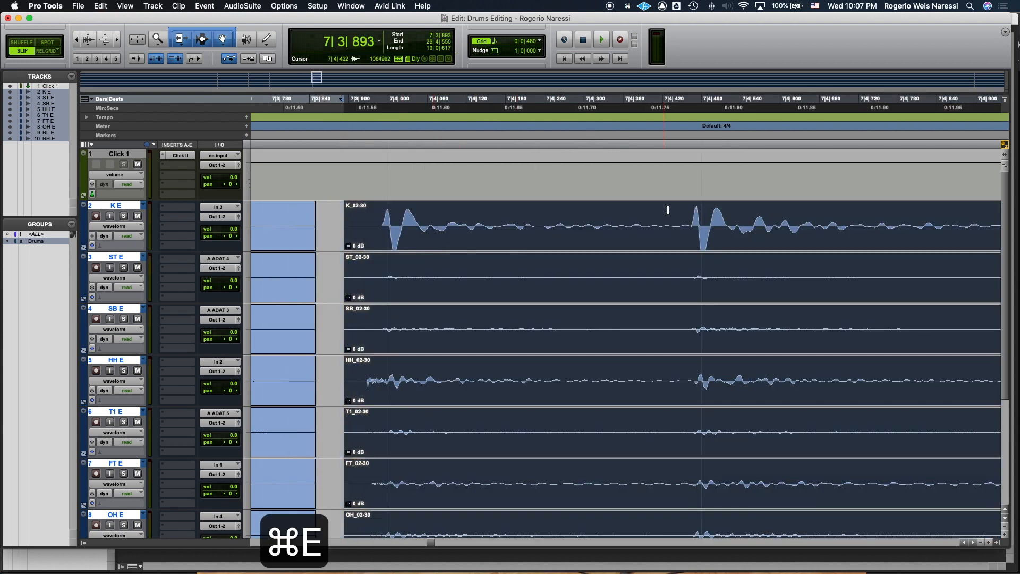
left_click(688, 220)
key("super+e")
left_click_drag(730, 242, 737, 242)
Step: Split the drum tracks at 8|1|001 before the hi-hat hit and move the following clips back, aligning the hit with 8|1
scroll(736, 242, "right", 5)
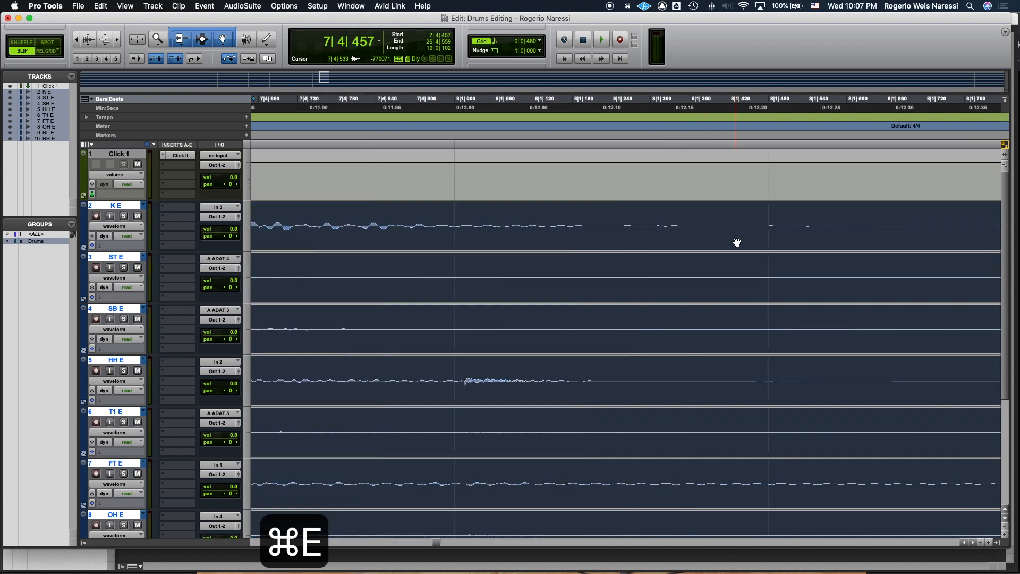
scroll(735, 241, "left", 3)
left_click(649, 222)
left_click(633, 223)
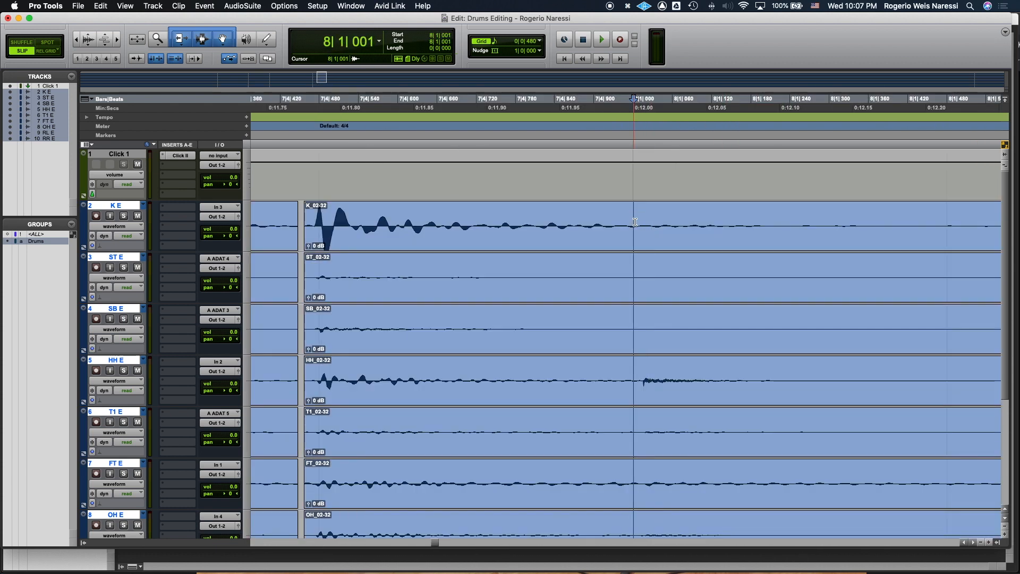
key("super+e")
left_click_drag(681, 243, 671, 243)
Step: Play the edited drums against the click from 3|4|883 through bar 9, and stop playback
scroll(671, 244, "right", 5)
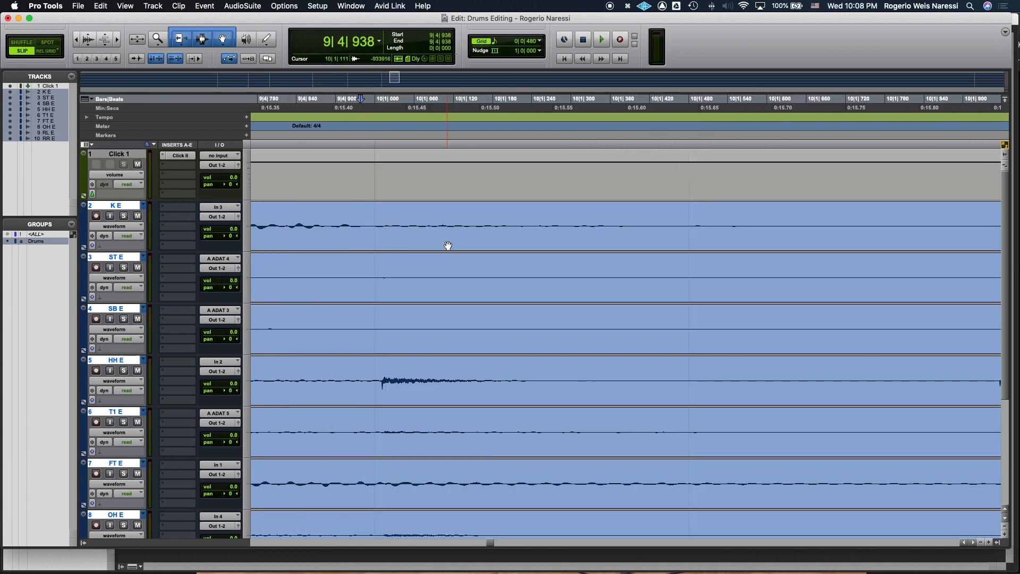
scroll(447, 243, "left", 10)
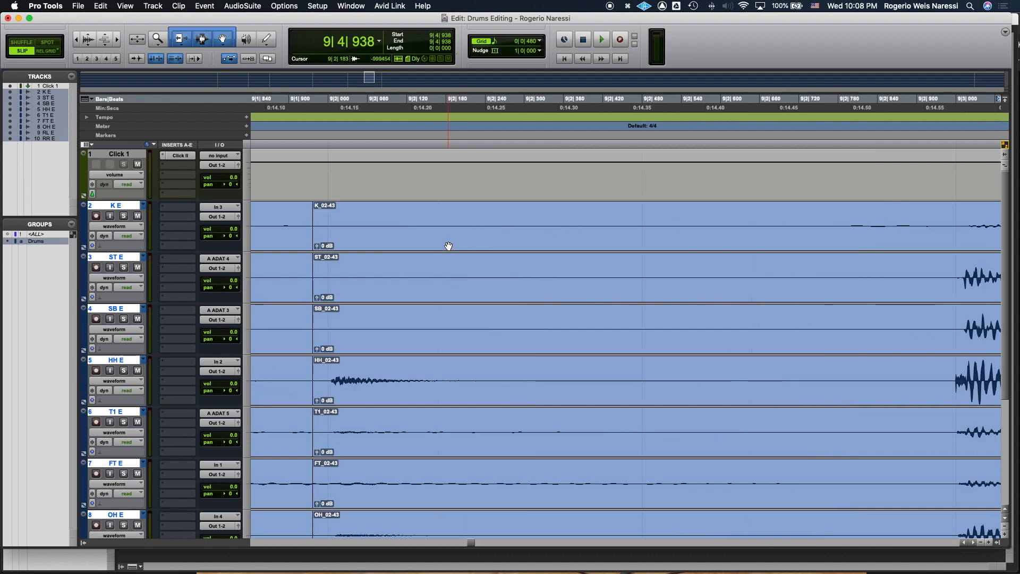
key("super+bracketleft")
key("super+bracketleft")
key("super+bracketleft")
key("super+bracketleft")
key("super+bracketleft")
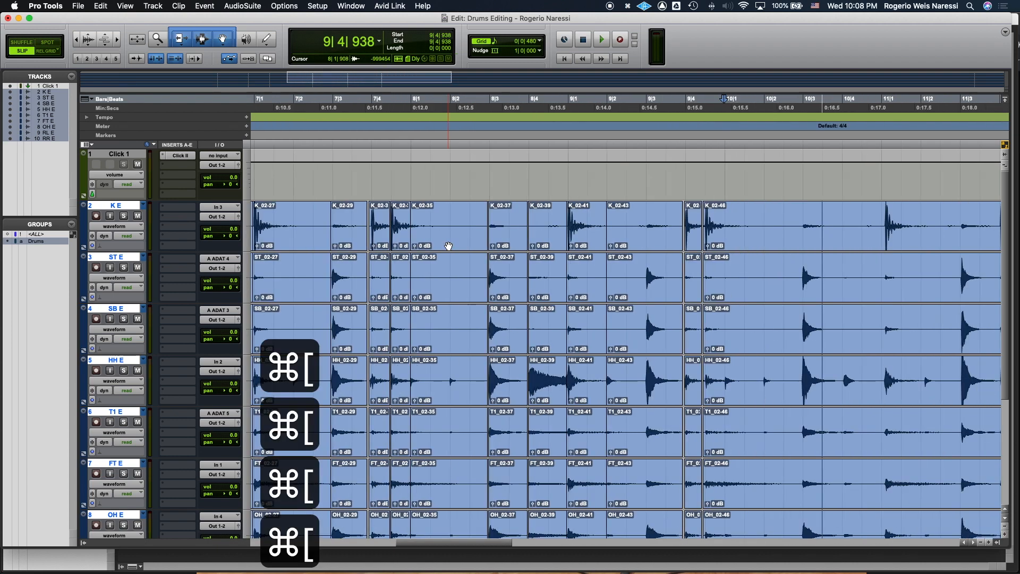
scroll(447, 245, "left", 5)
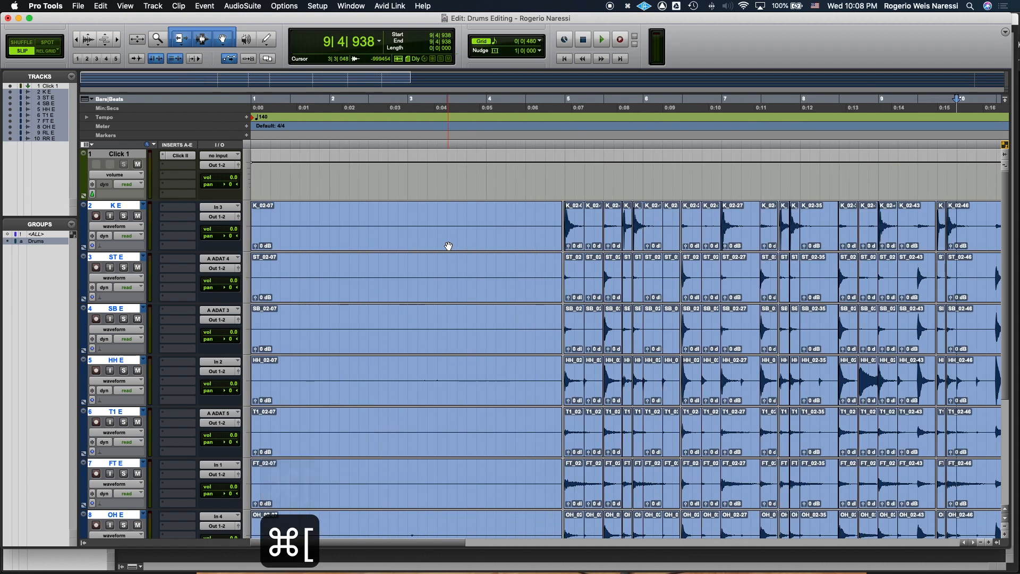
left_click(483, 218)
key("space")
scroll(483, 217, "right", 5)
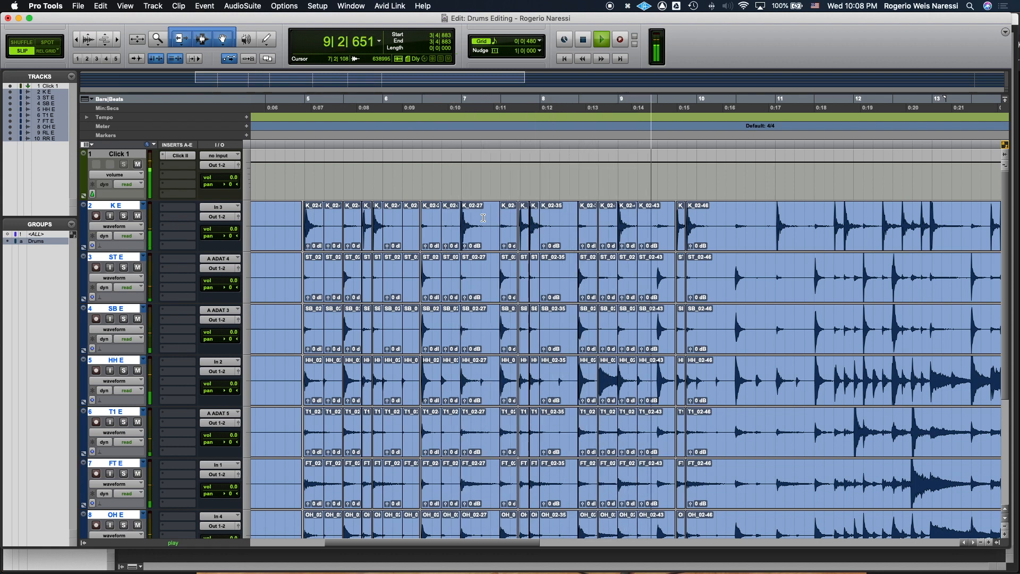
key("space")
Step: Mute the Click 1 track and play the edited drums on their own from 4|3|603
left_click(277, 101)
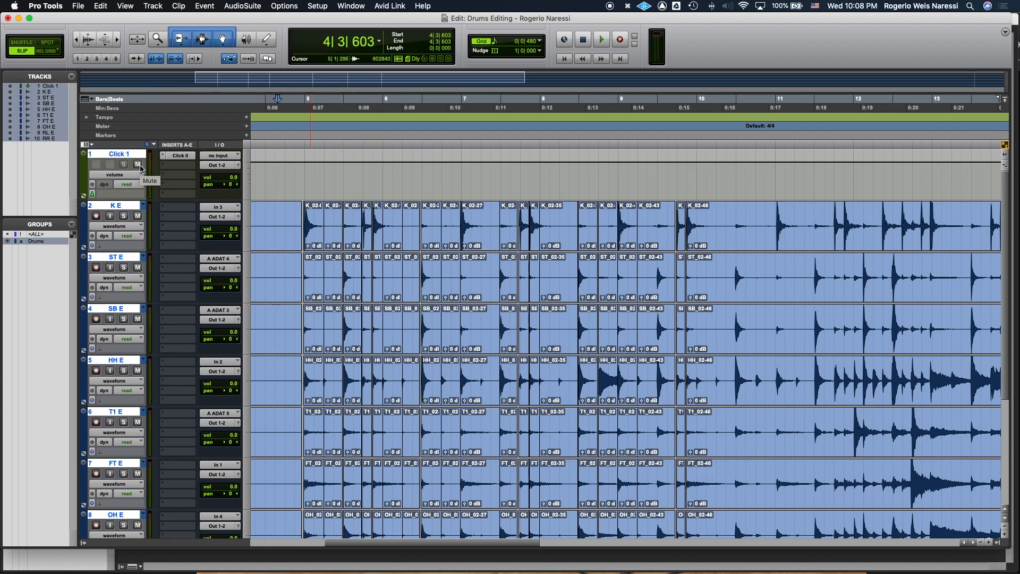
left_click(139, 166)
key("space")
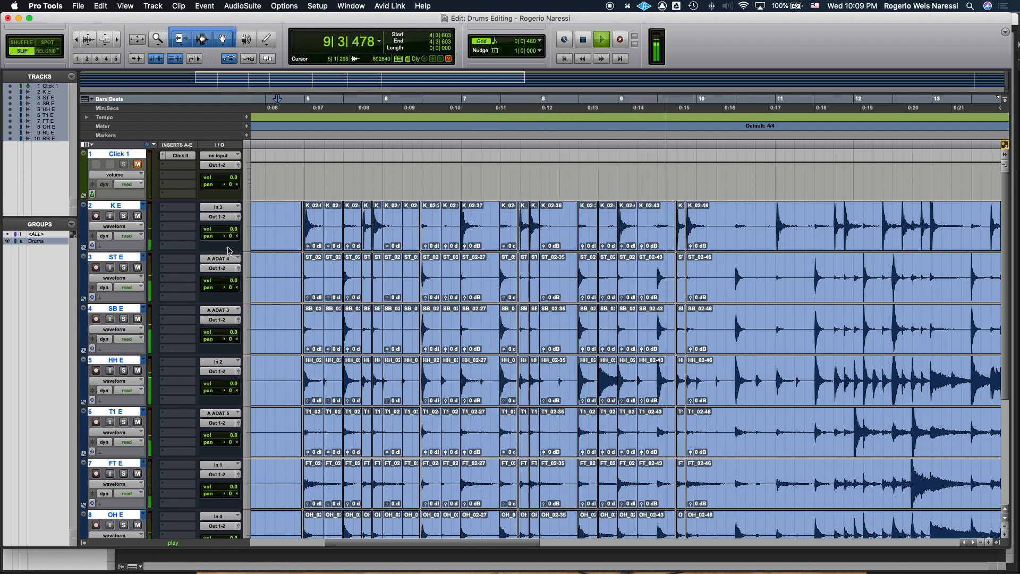
key("space")
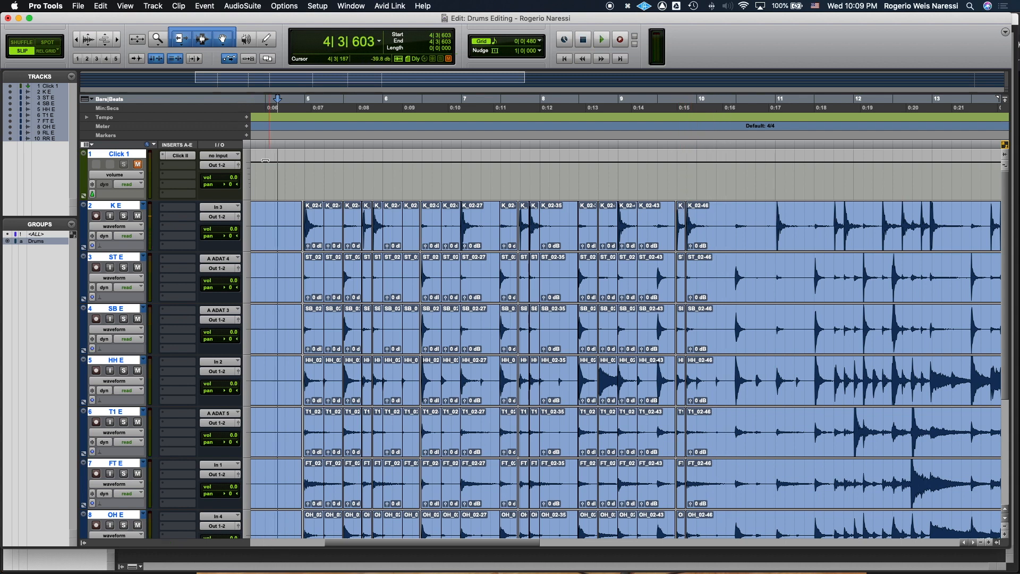
Step: Examine the gaps between the split drum clips closely, starting with the one just before 5|1
left_click(300, 166)
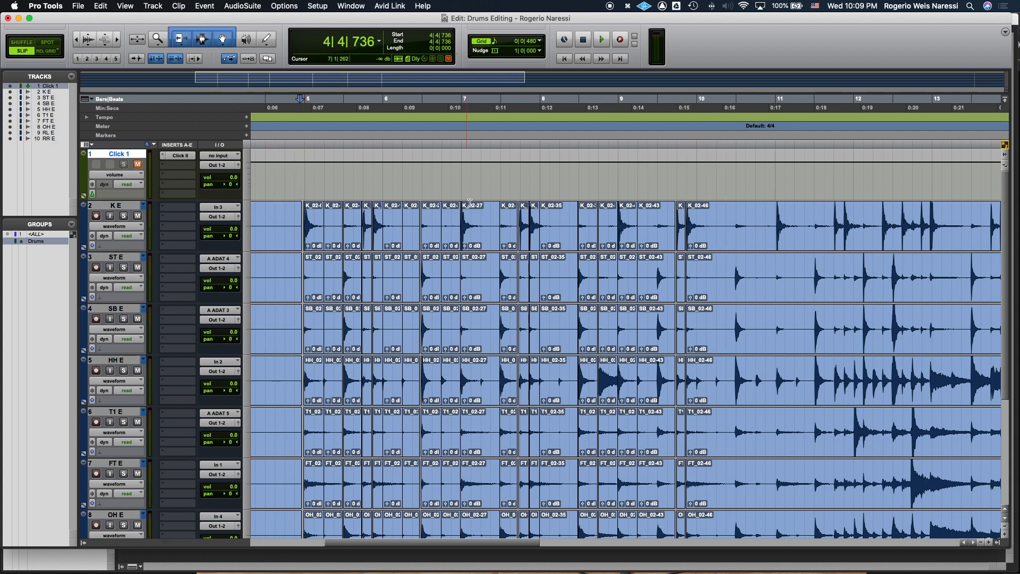
key("t")
key("t")
key("t")
scroll(691, 240, "right", 5)
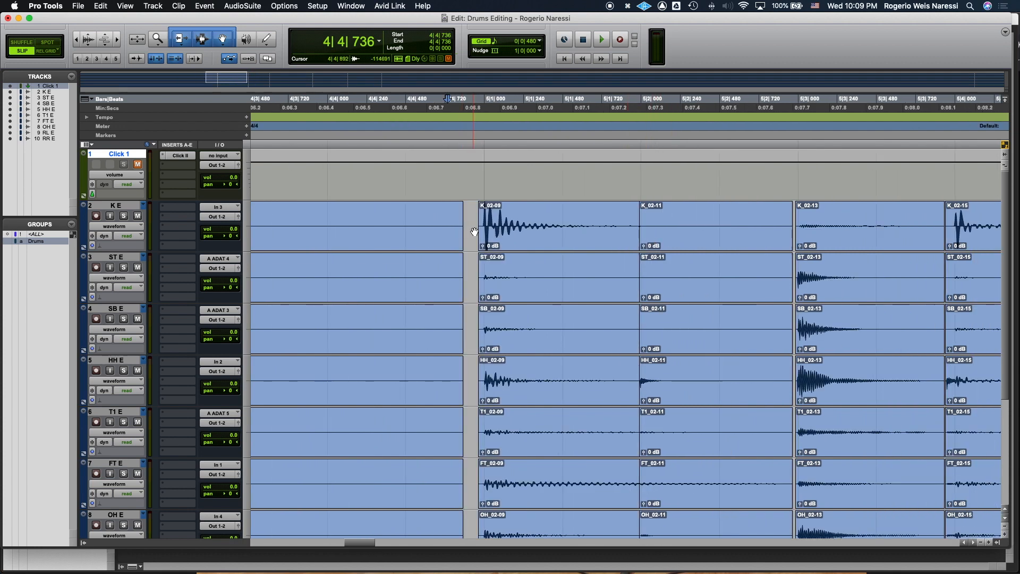
scroll(575, 214, "right", 3)
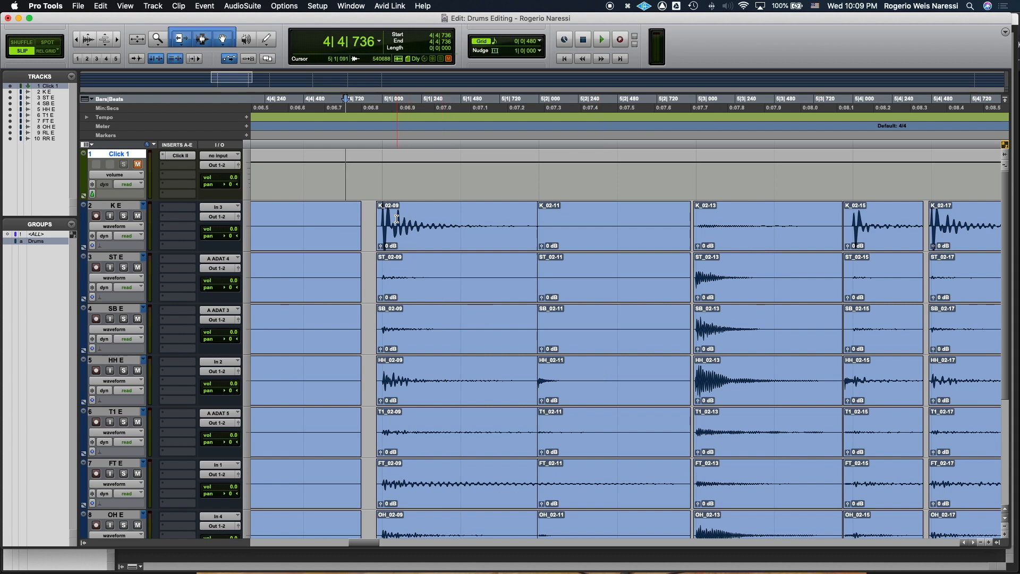
key("super+bracketright")
key("super+bracketright")
left_click(417, 236)
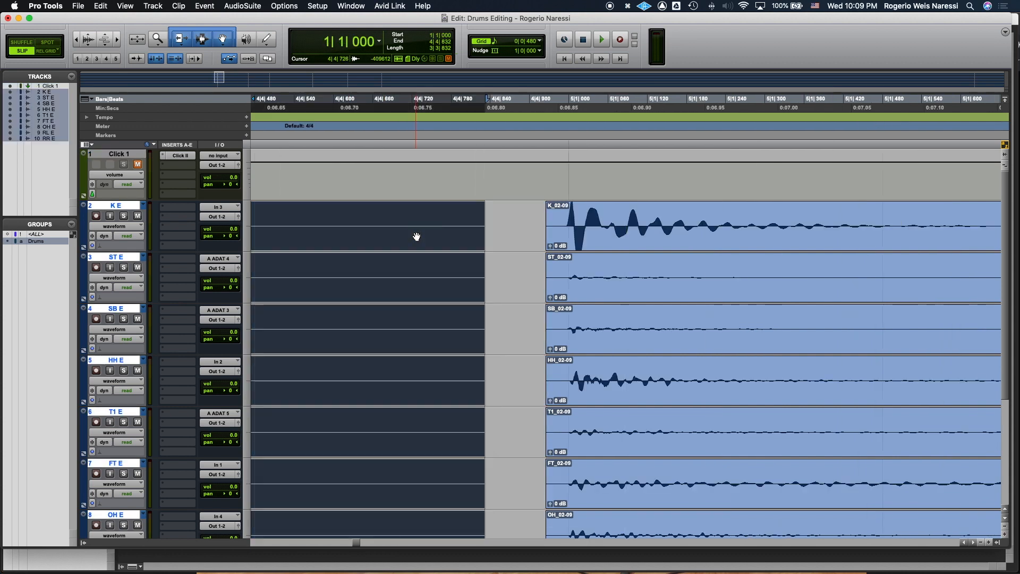
Step: Place the edit cursor at 3|4|701 and review the full run of split drum clips from bar 5 through bar 9
key("super+bracketleft")
key("super+bracketleft")
key("super+bracketleft")
key("super+bracketleft")
key("super+bracketleft")
key("super+bracketleft")
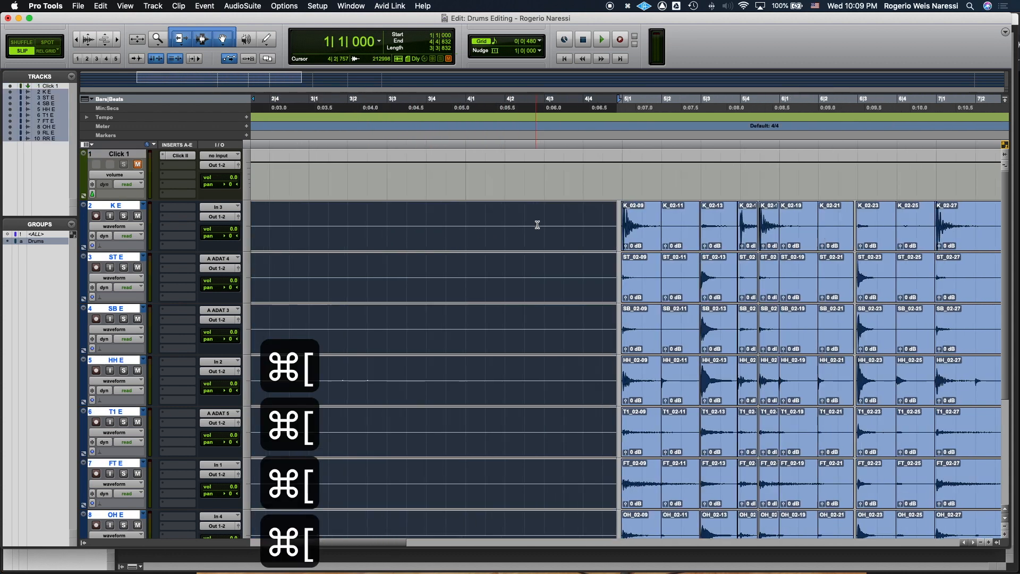
left_click(481, 227)
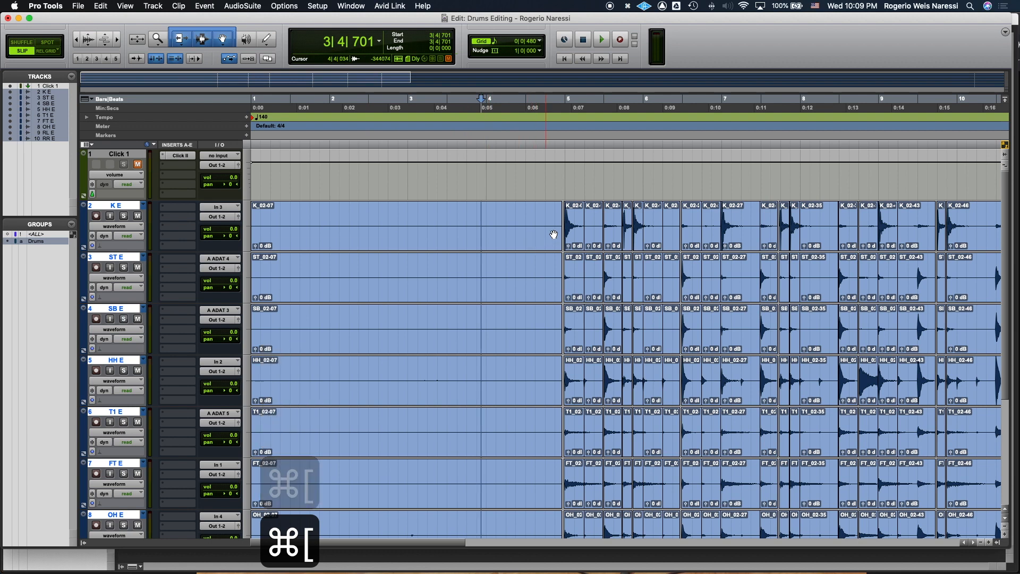
scroll(553, 234, "right", 1)
scroll(553, 235, "right", 4)
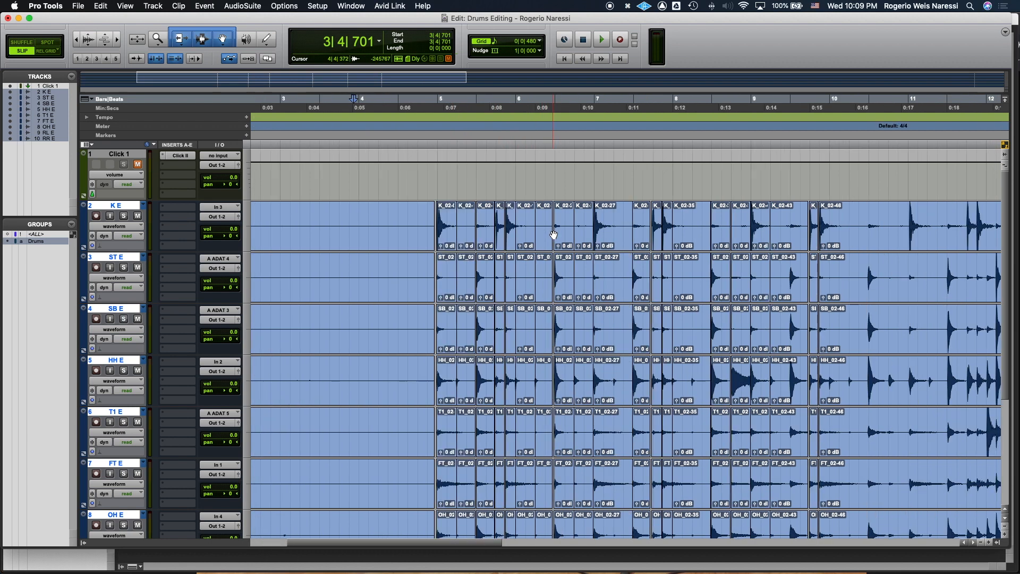
Step: Try extending the end of the opening drum clips over the following hits to 5|4|901, and undo the trim
left_click(429, 228)
left_click_drag(430, 229, 955, 234)
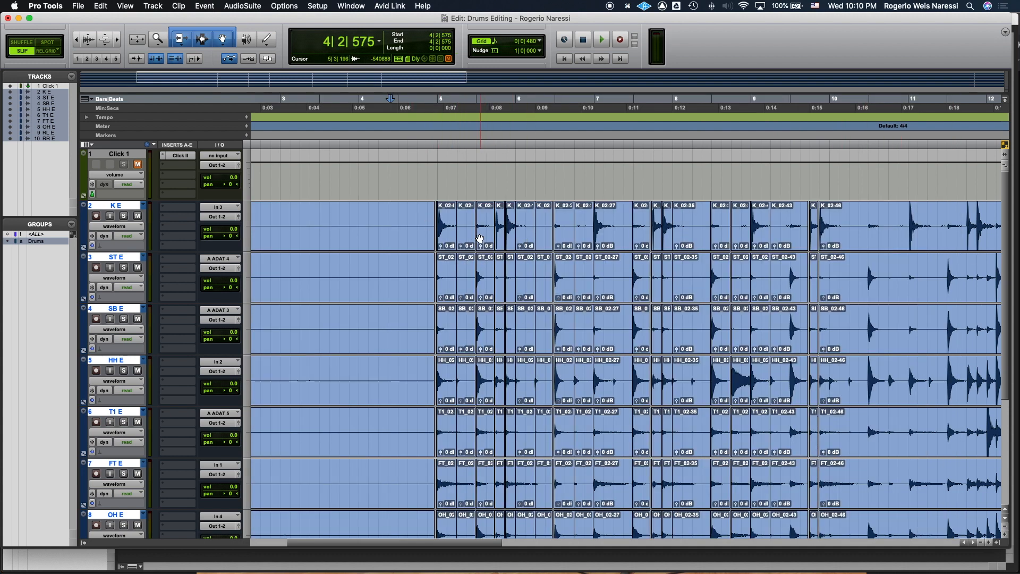
left_click_drag(432, 226, 507, 235)
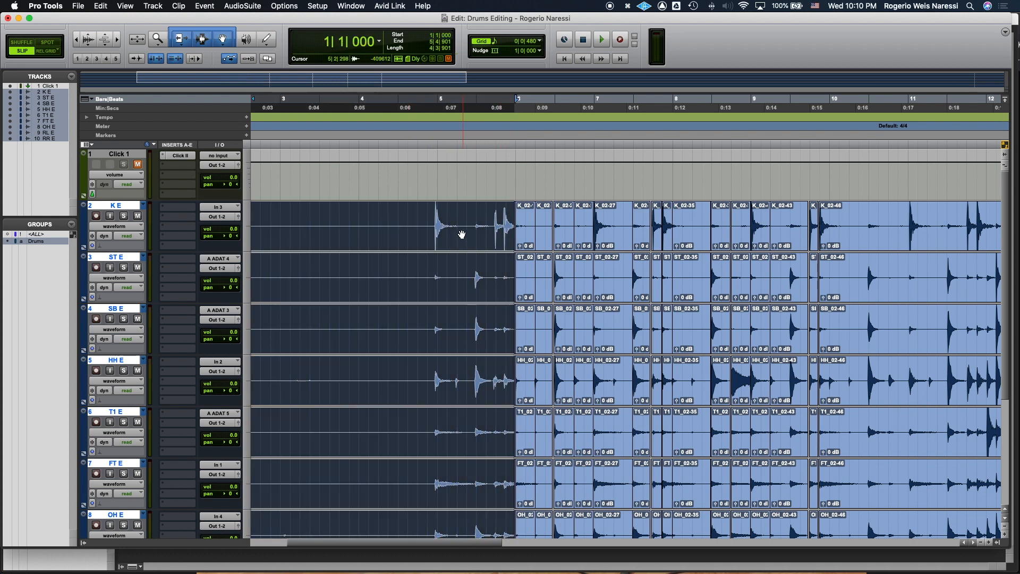
key("super+z")
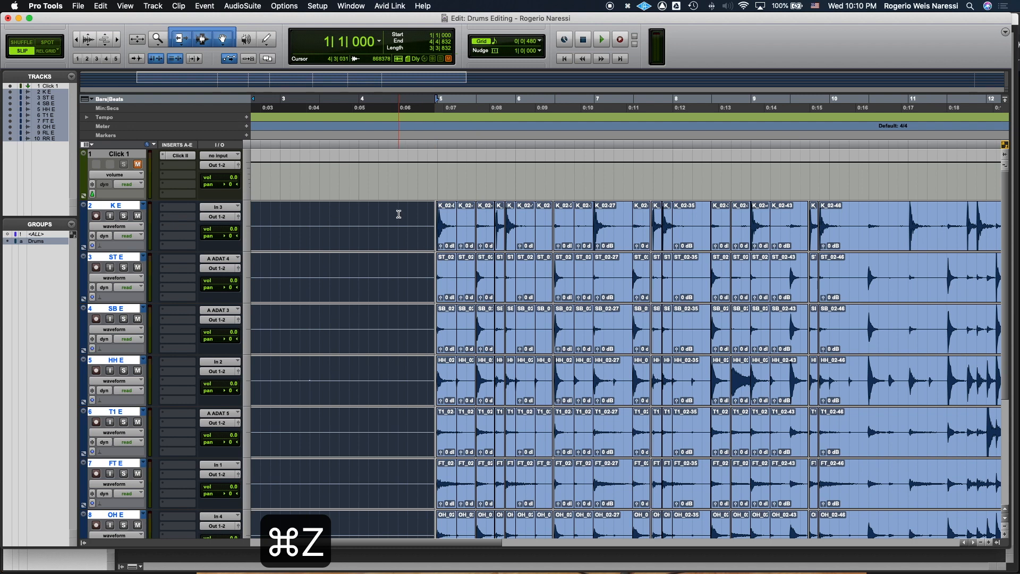
key("super+z")
Step: Extend the end of the grouped drum clips before 5|1 across the gap, past the start of the next clips
left_click(444, 239)
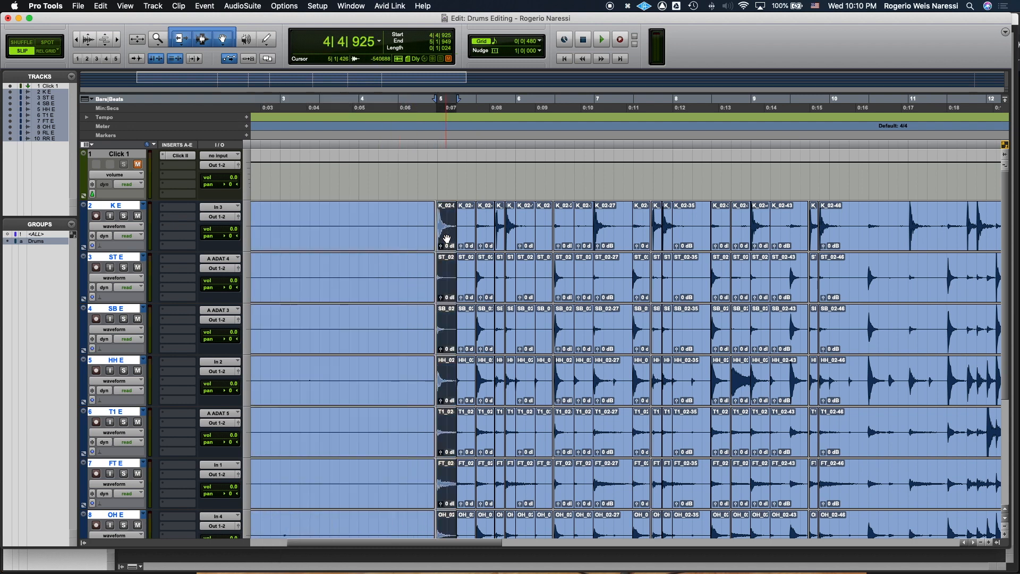
key("super+bracketright")
key("super+bracketright")
key("super+bracketright")
key("super+bracketright")
key("super+bracketright")
left_click(521, 212)
scroll(521, 212, "right", 3)
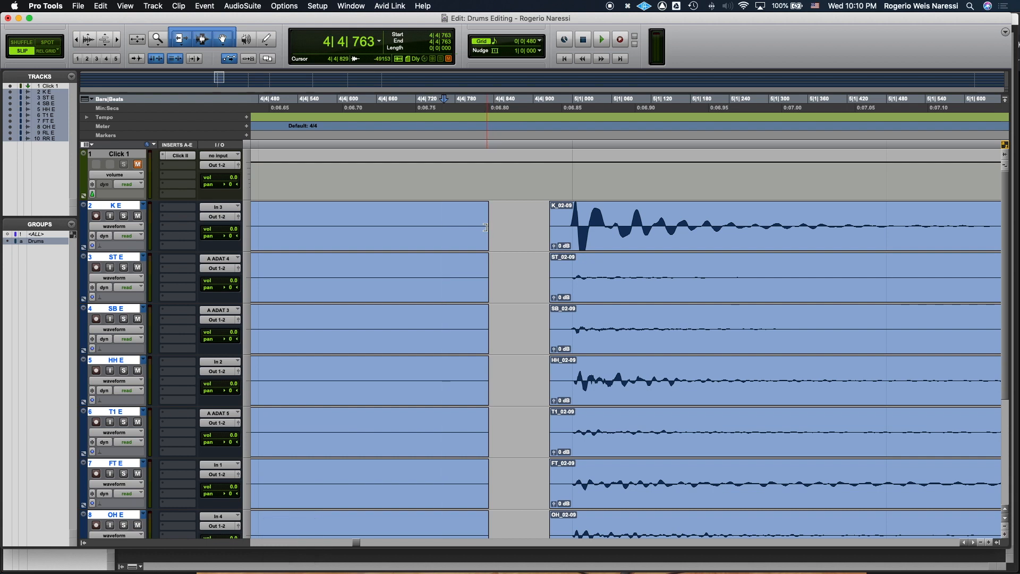
left_click_drag(487, 229, 565, 245)
left_click(501, 212)
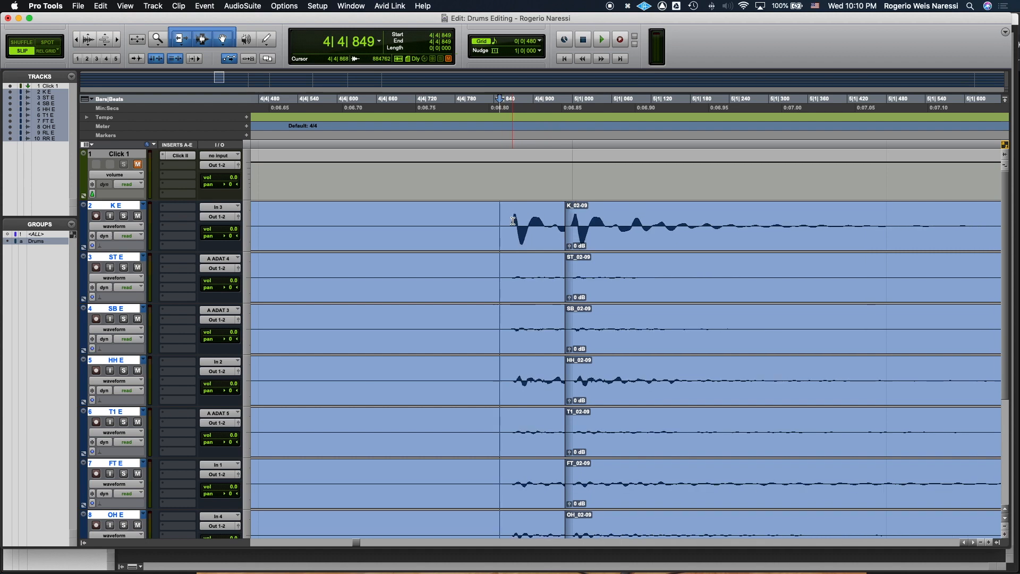
Step: Examine the repeated kick transient just before 5|1, and play the drums from 3|3|074 to hear that edit
scroll(512, 220, "right", 2)
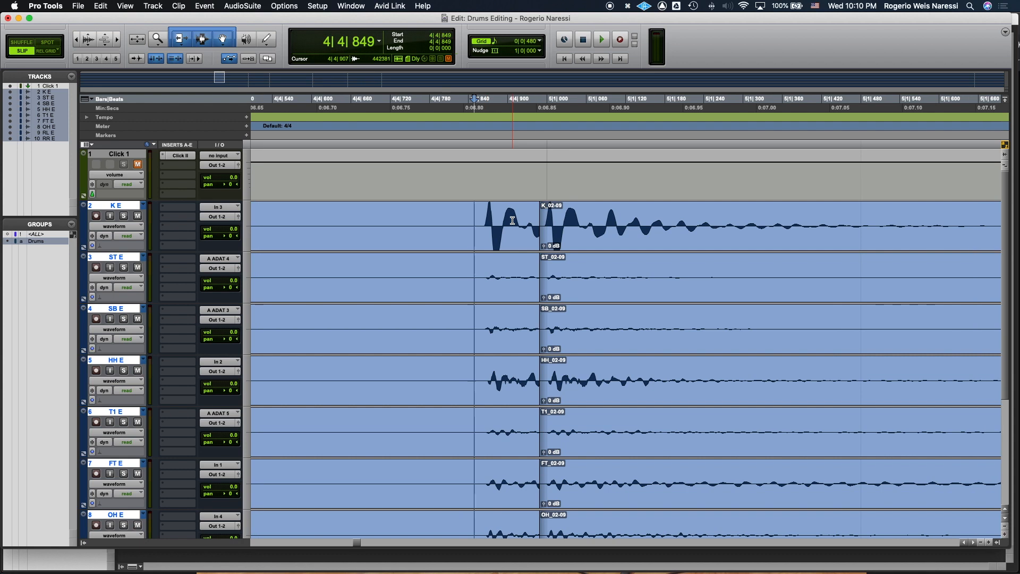
scroll(512, 221, "right", 2)
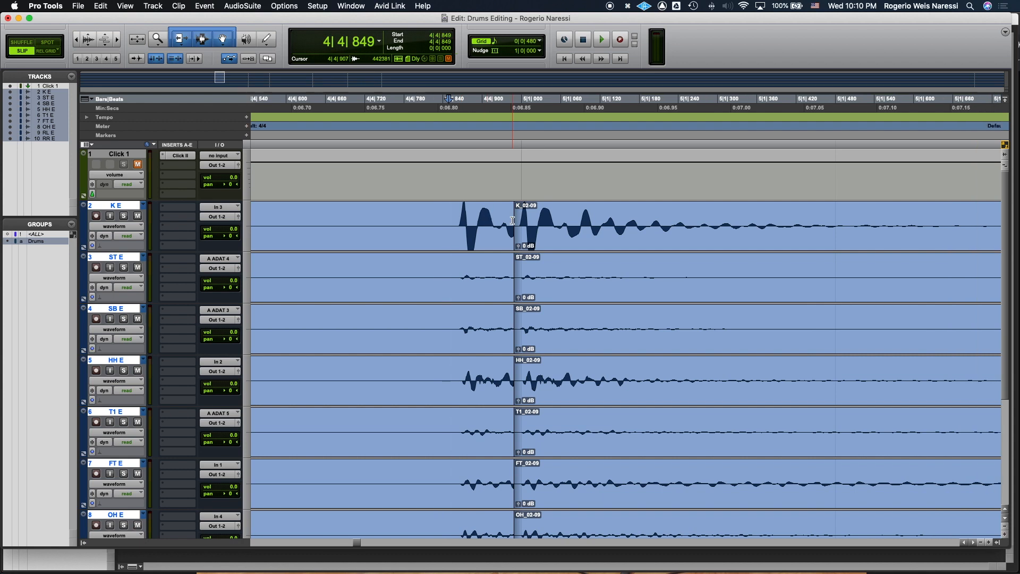
key("super+bracketleft")
key("super+bracketleft")
key("super+bracketleft")
key("super+bracketleft")
key("super+bracketleft")
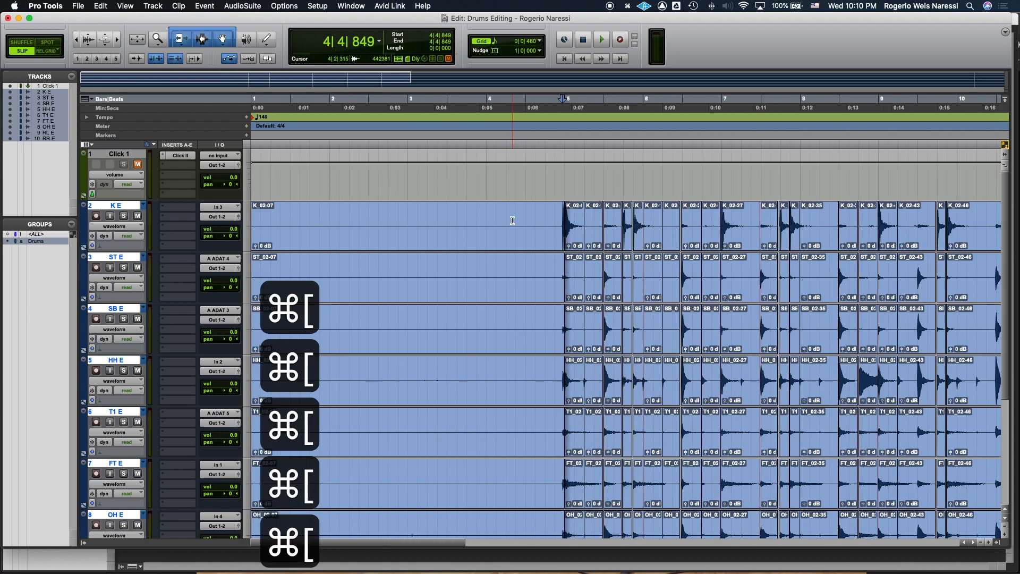
left_click(449, 207)
key("space")
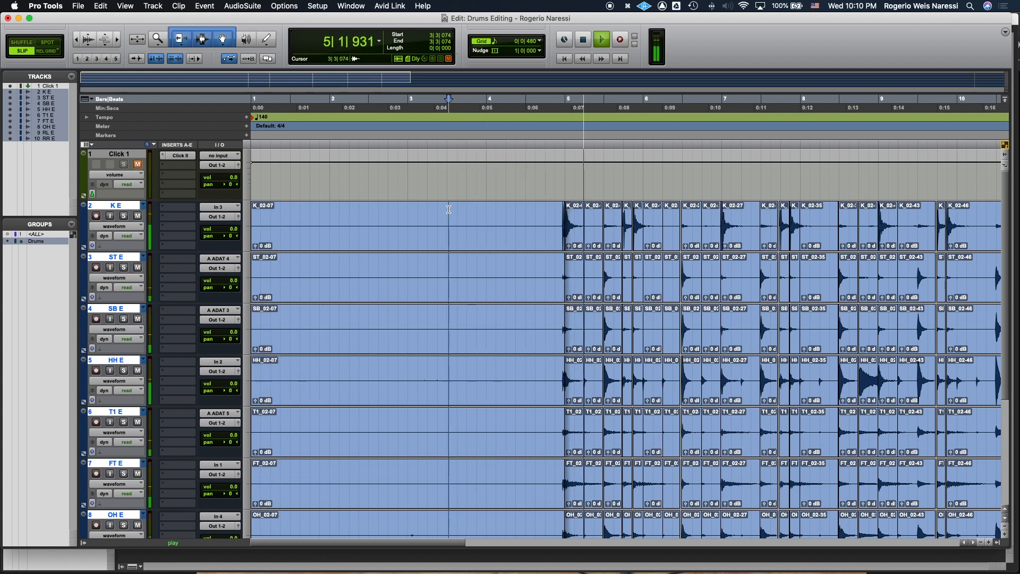
key("space")
Step: Close the gap before 5|1 by extending the following drum clips' start backward, with a short crossfade from 4|4|810 to 4|4|823
left_click(547, 217)
key("super+bracketright")
key("super+bracketright")
key("super+bracketright")
key("super+bracketright")
key("super+bracketright")
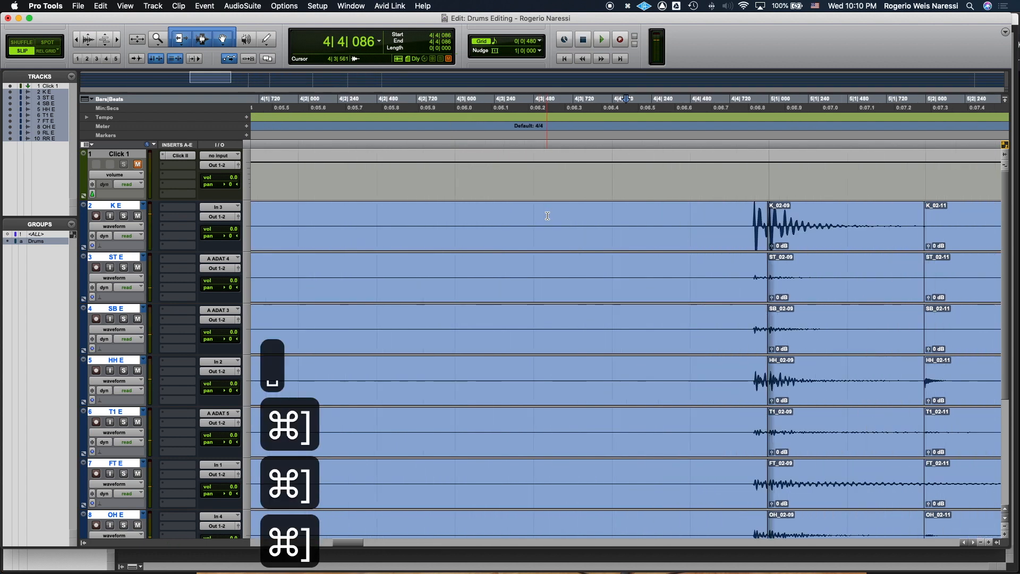
scroll(547, 215, "right", 10)
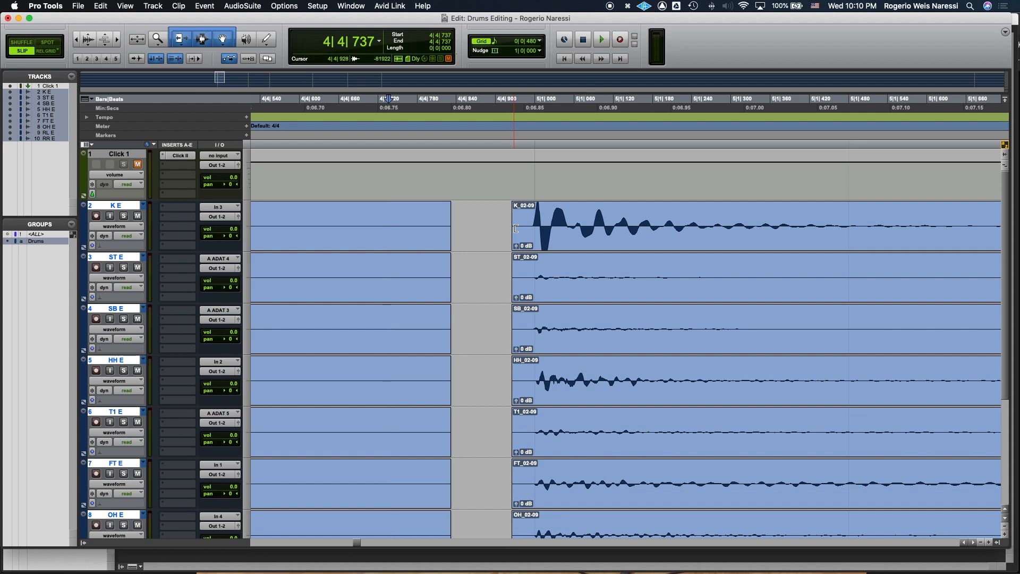
left_click_drag(516, 229, 437, 237)
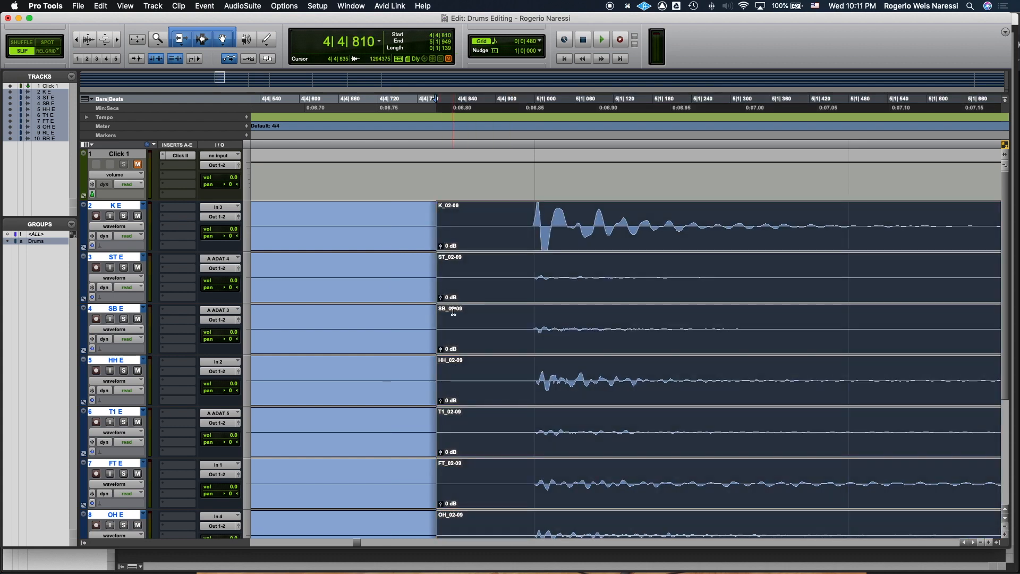
key("super+z")
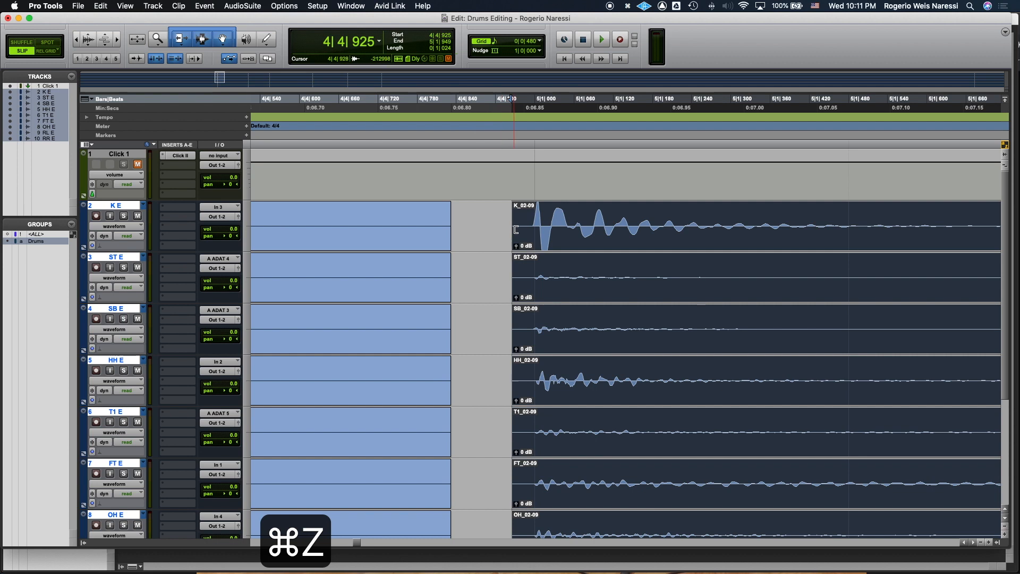
left_click_drag(516, 229, 445, 244)
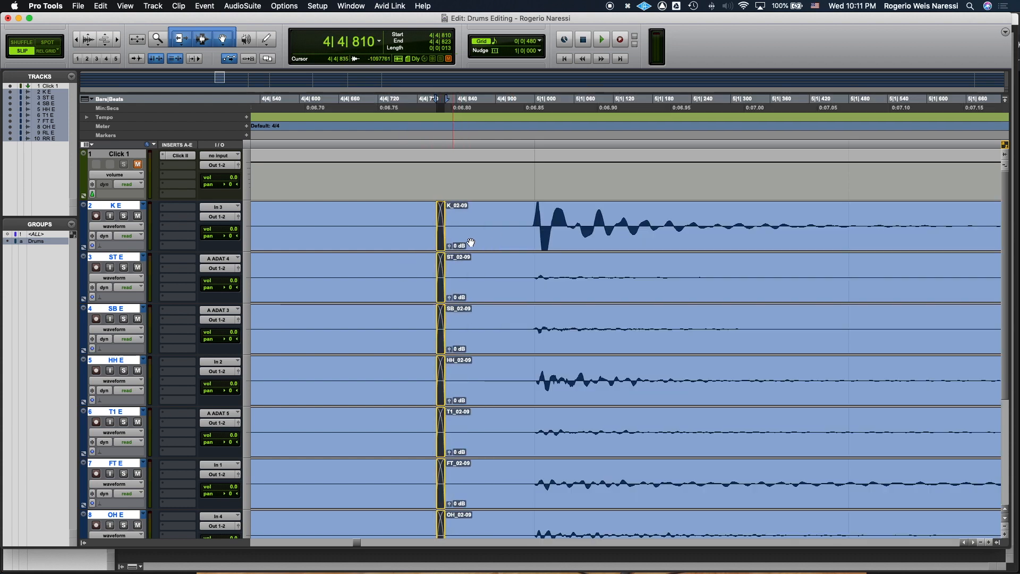
Step: Add a short crossfade from 5|1|945 to 5|1|953 across the grouped drum cut before 5|2
scroll(537, 219, "right", 5)
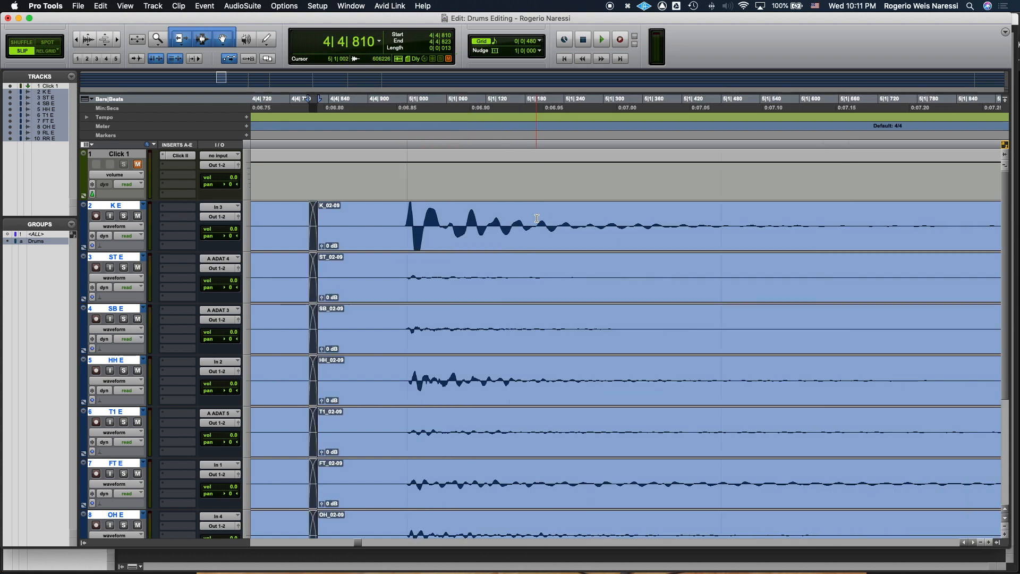
scroll(536, 218, "right", 5)
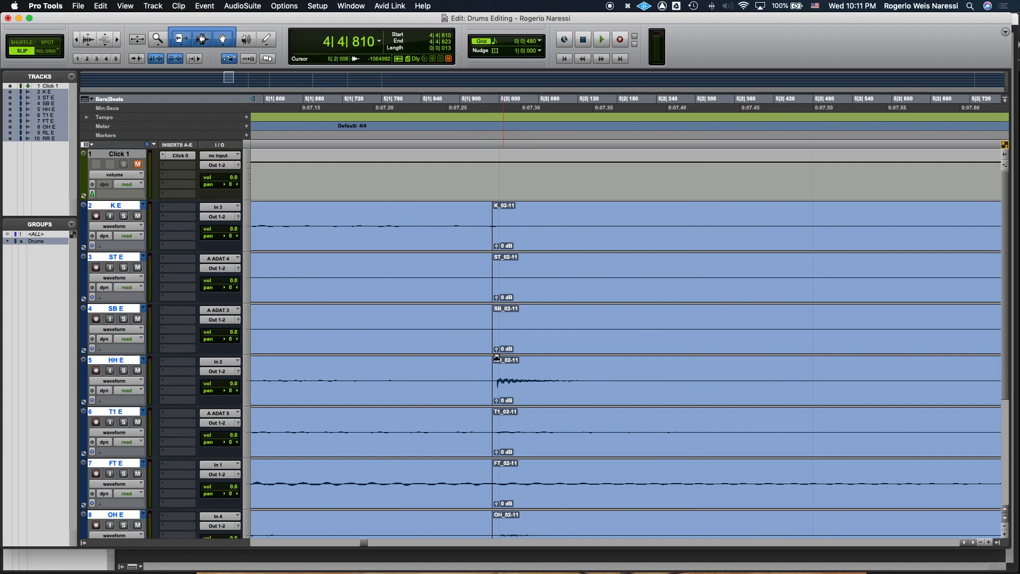
left_click_drag(488, 246, 494, 245)
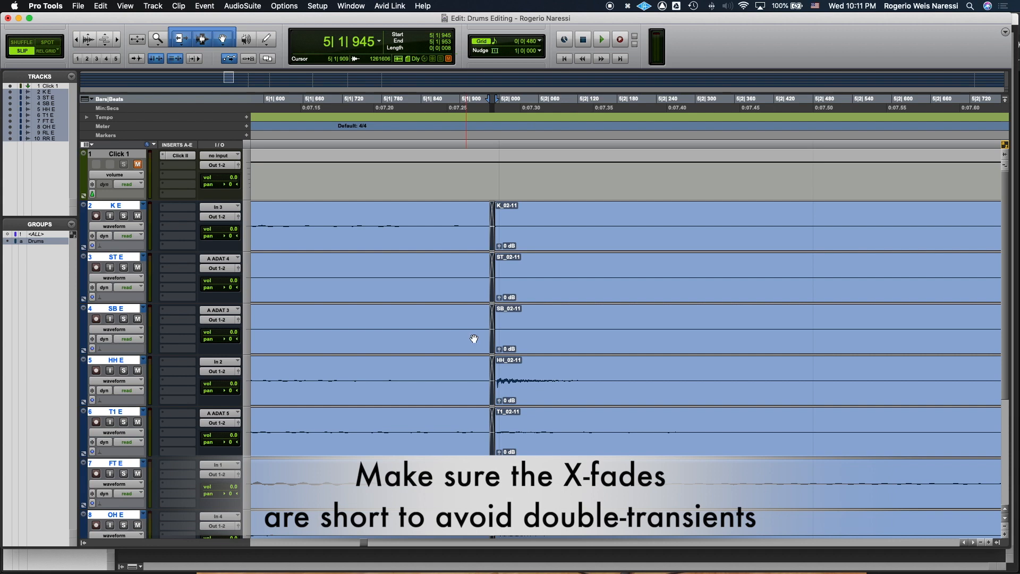
Step: Extend the clip starts back over the gaps before 5|3 and 5|4, with short crossfades at 5|2|917 and 5|3|885
scroll(489, 341, "right", 5)
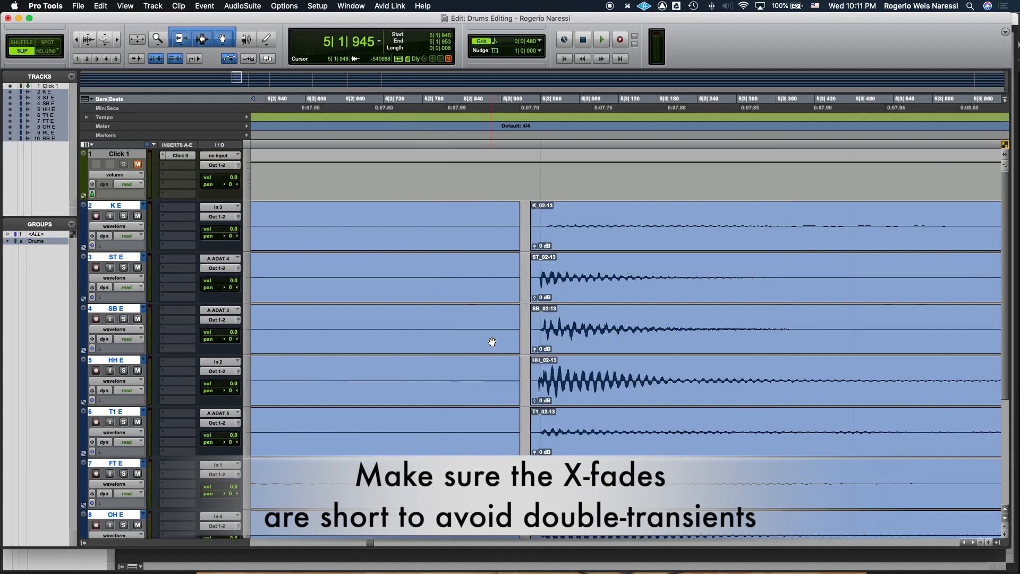
left_click_drag(353, 224, 337, 243)
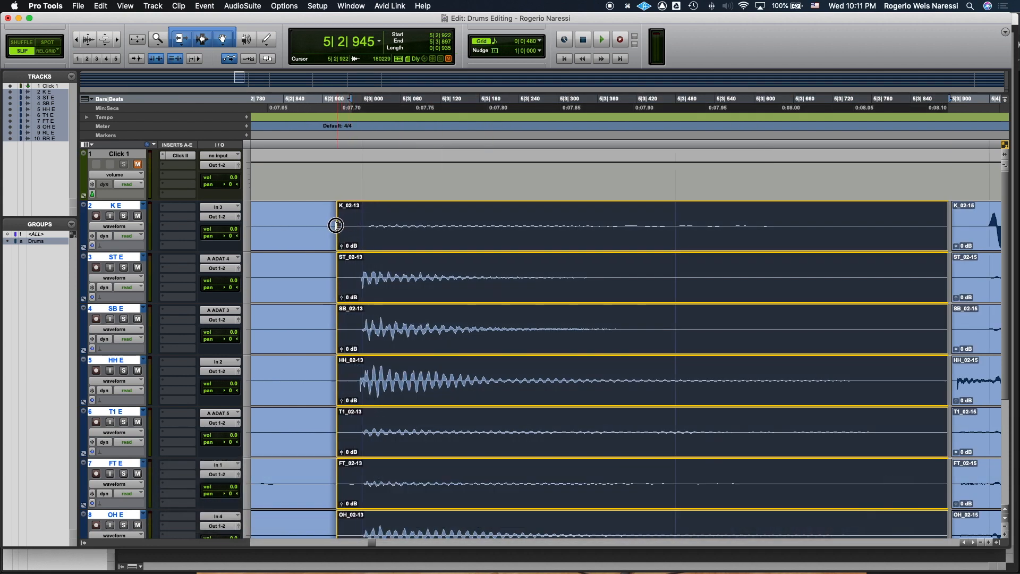
scroll(571, 225, "right", 3)
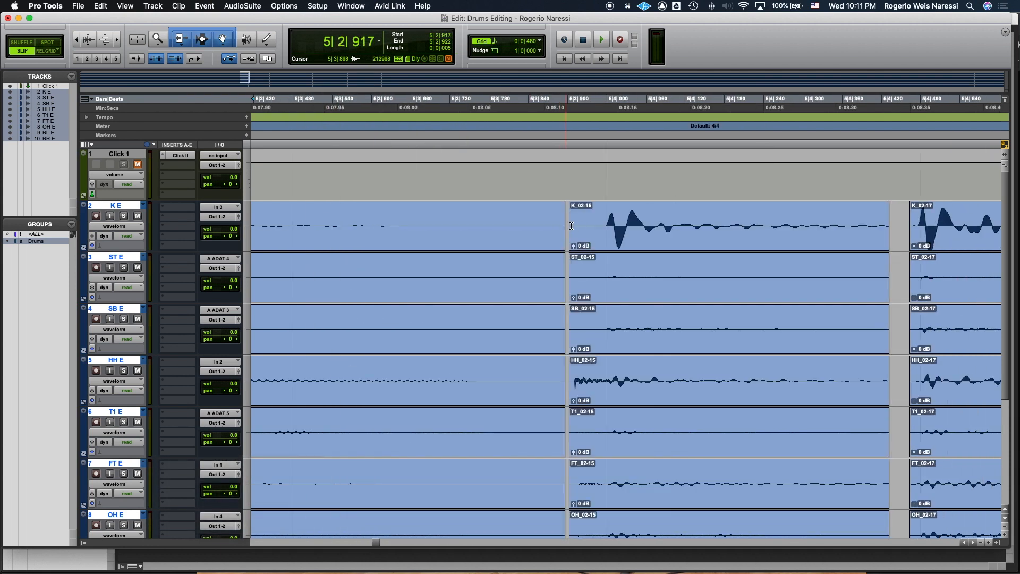
left_click_drag(572, 229, 526, 245)
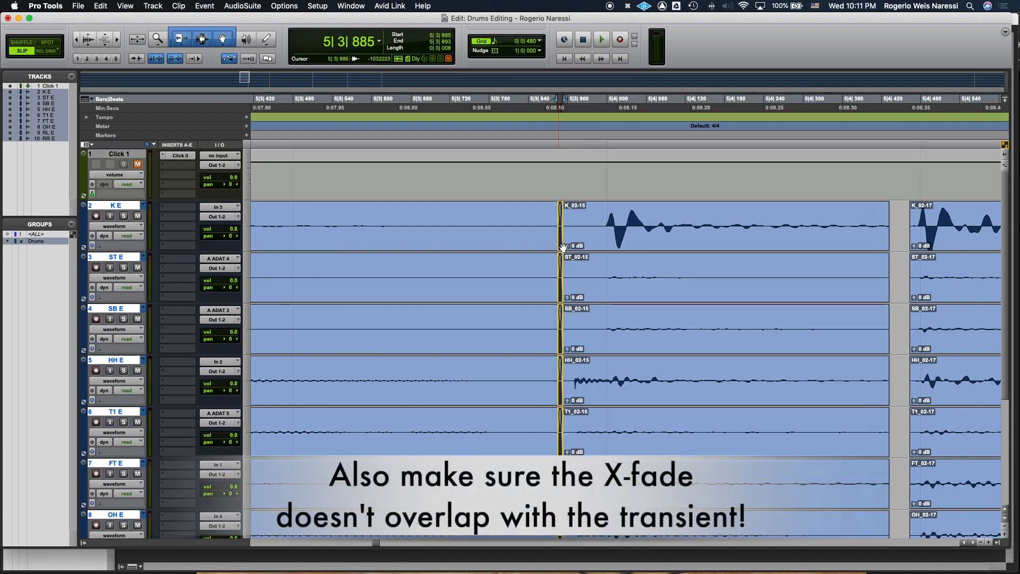
Step: Fill the gaps and add short crossfades at the grouped drum cuts from 5|4|402 through 6|4|917
scroll(563, 247, "right", 3)
scroll(546, 245, "right", 3)
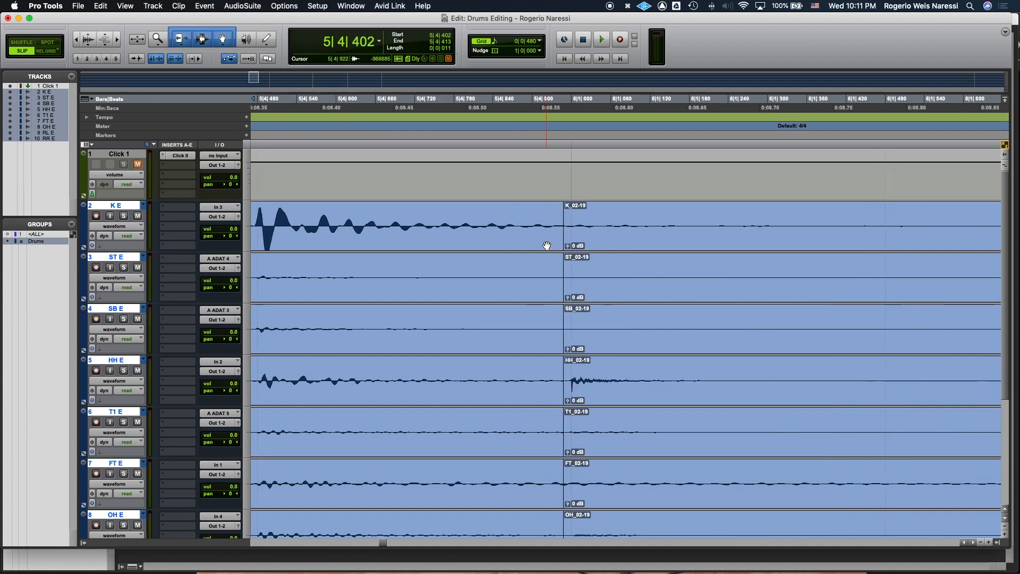
scroll(566, 244, "right", 1)
scroll(566, 244, "right", 5)
scroll(526, 245, "right", 5)
left_click_drag(346, 223, 309, 231)
left_click_drag(309, 245, 313, 244)
scroll(313, 244, "right", 5)
left_click_drag(417, 246, 421, 246)
scroll(421, 246, "right", 8)
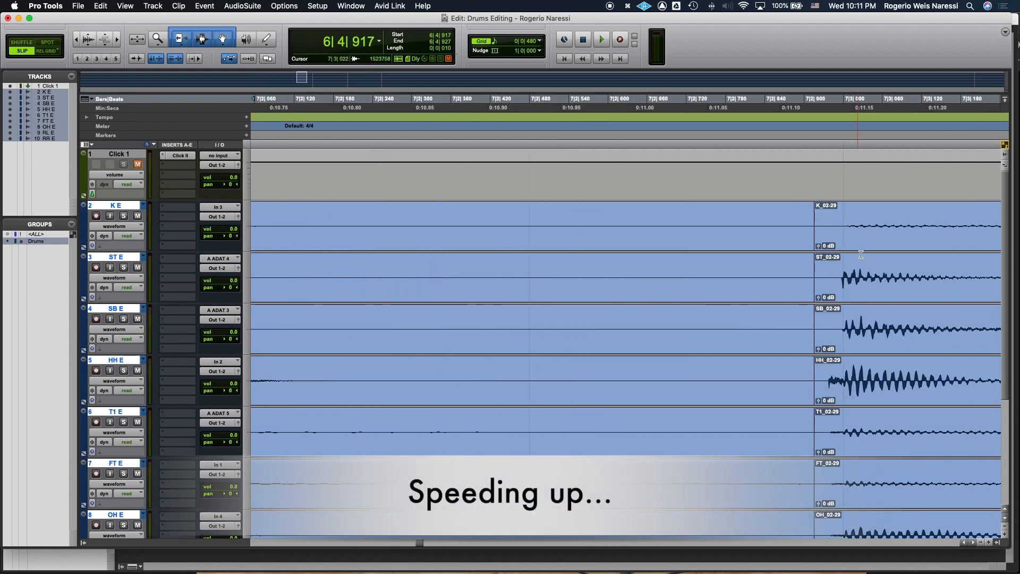
Step: Continue closing gaps and crossfading the grouped drum cuts from bar 7 through 8|3|915
scroll(860, 255, "right", 8)
left_click_drag(544, 228, 573, 227)
scroll(545, 243, "right", 3)
scroll(870, 241, "right", 8)
scroll(624, 243, "right", 8)
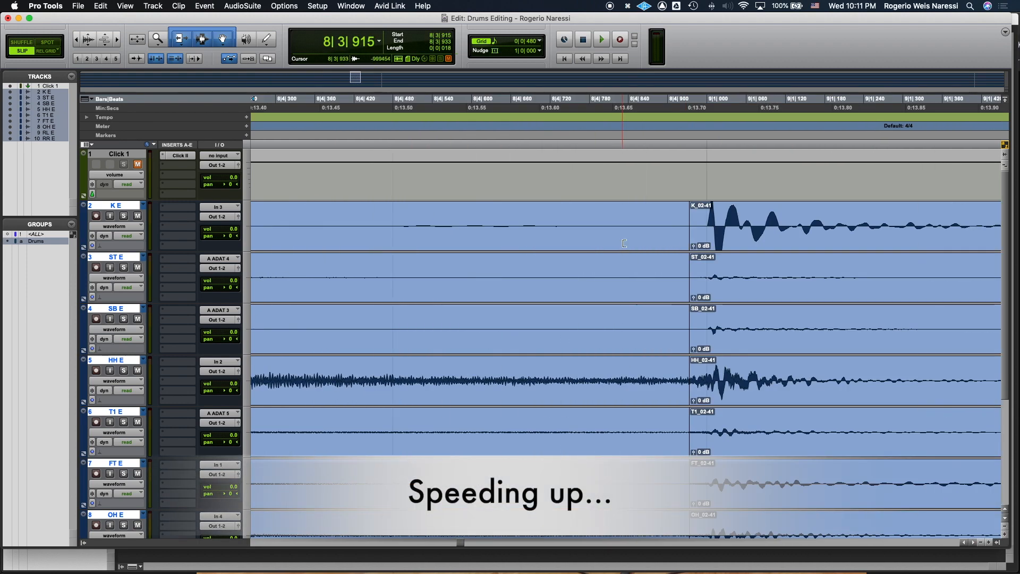
Step: Fill the remaining gaps and crossfade the drum cuts from 9|1 through the last one at 9|4|381
left_click_drag(689, 244, 695, 244)
scroll(699, 246, "right", 8)
left_click_drag(761, 226, 733, 228)
scroll(699, 244, "right", 8)
left_click_drag(672, 243, 678, 244)
Step: Review the closed gaps and crossfades along the full run of drum clips from bar 5 through bar 9
scroll(678, 243, "left", 5)
key("r")
key("r")
scroll(680, 244, "left", 15)
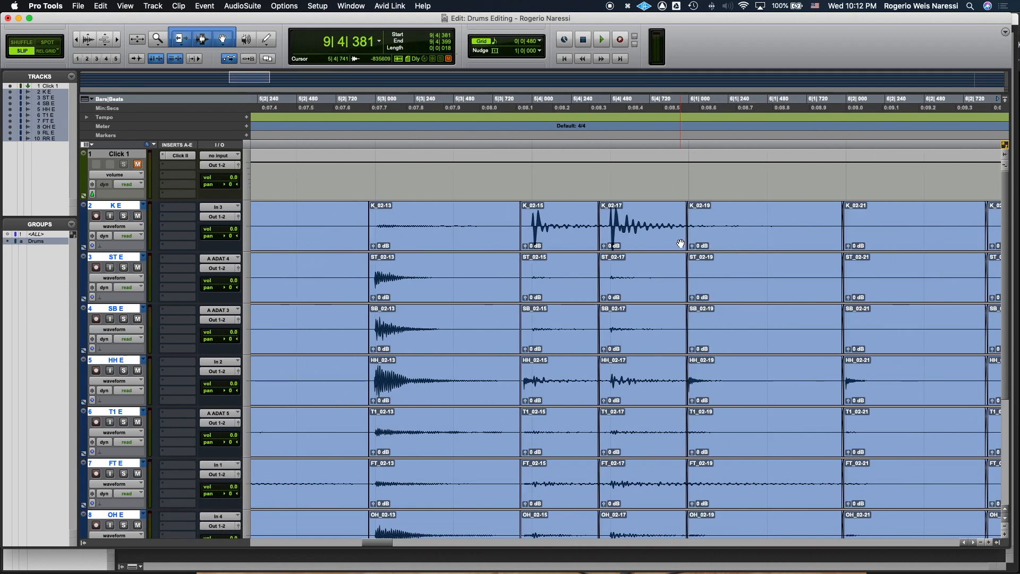
key("r")
key("r")
key("r")
key("r")
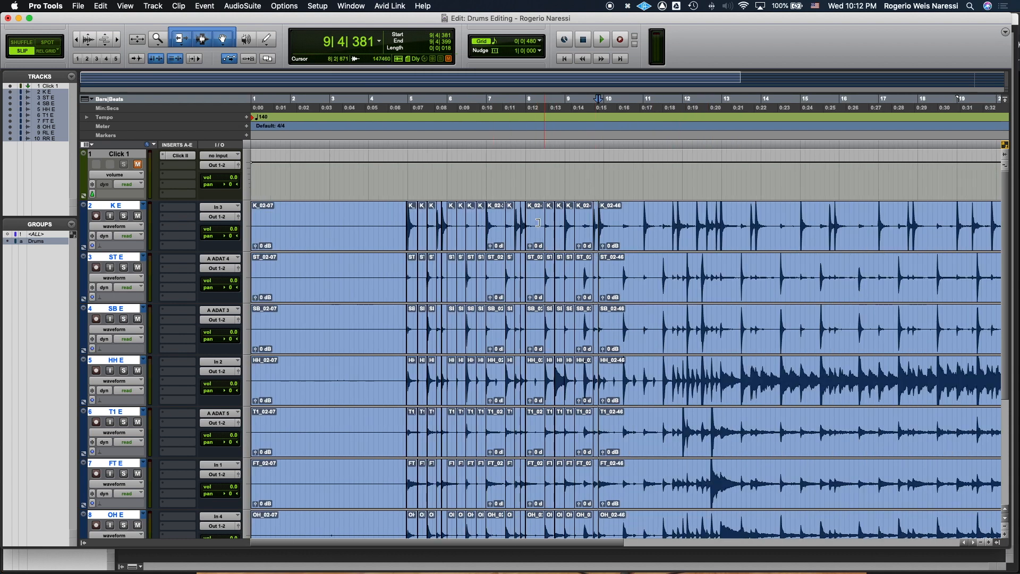
Step: Play the crossfaded drums from 4|3|447 into bar 10, and look over the remaining uncut recording to its end
left_click(392, 174)
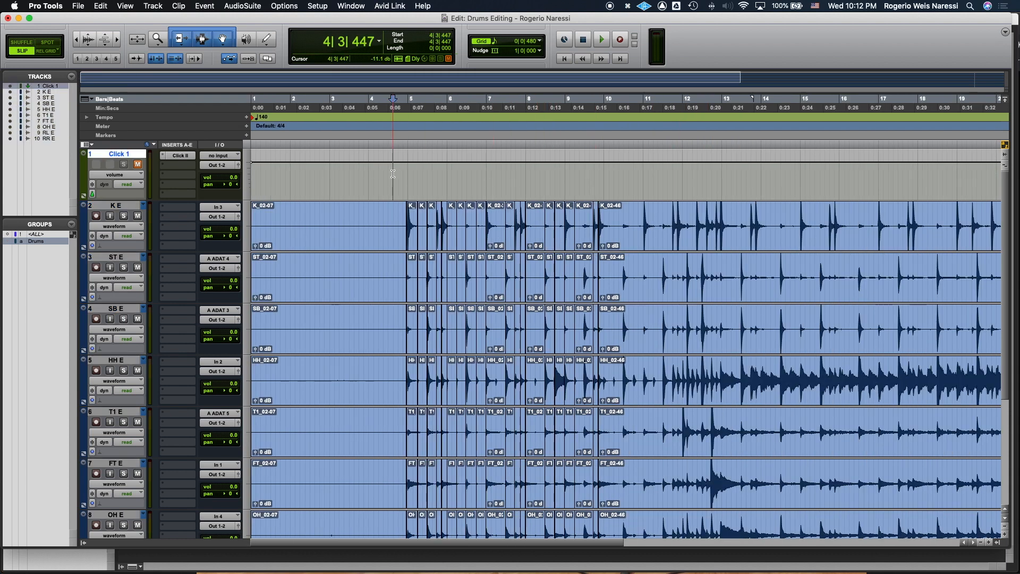
key("space")
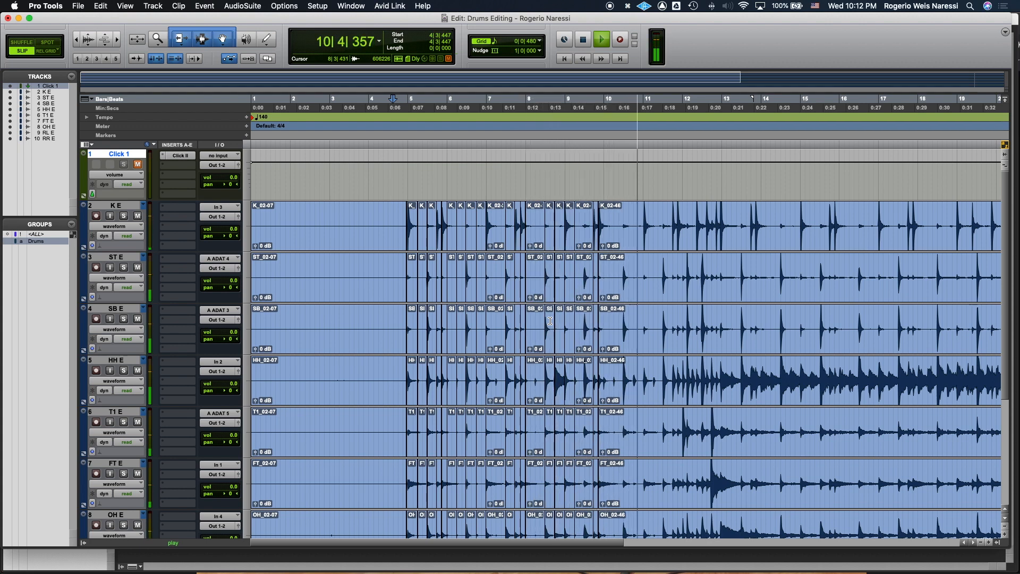
key("space")
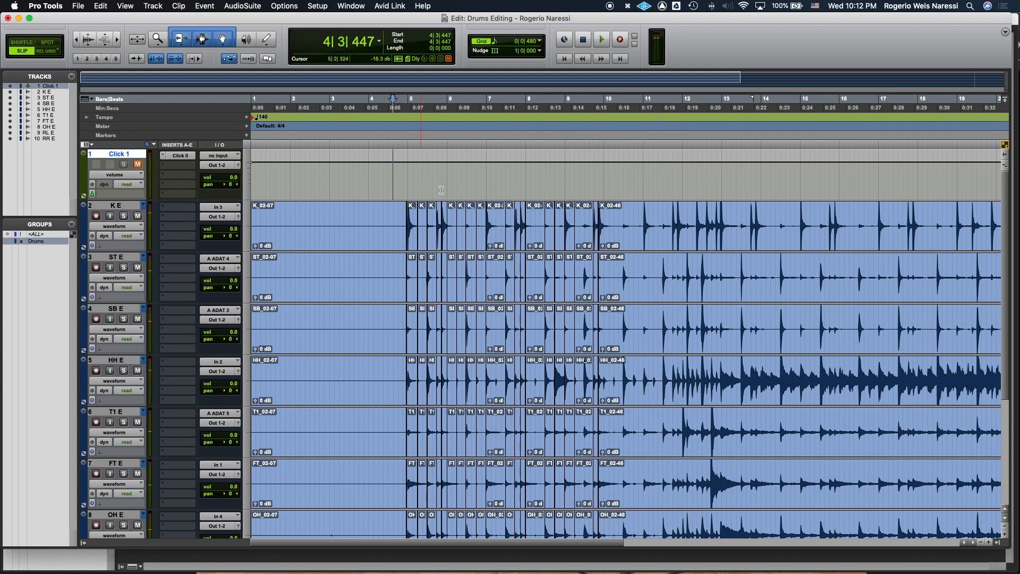
scroll(539, 177, "right", 2)
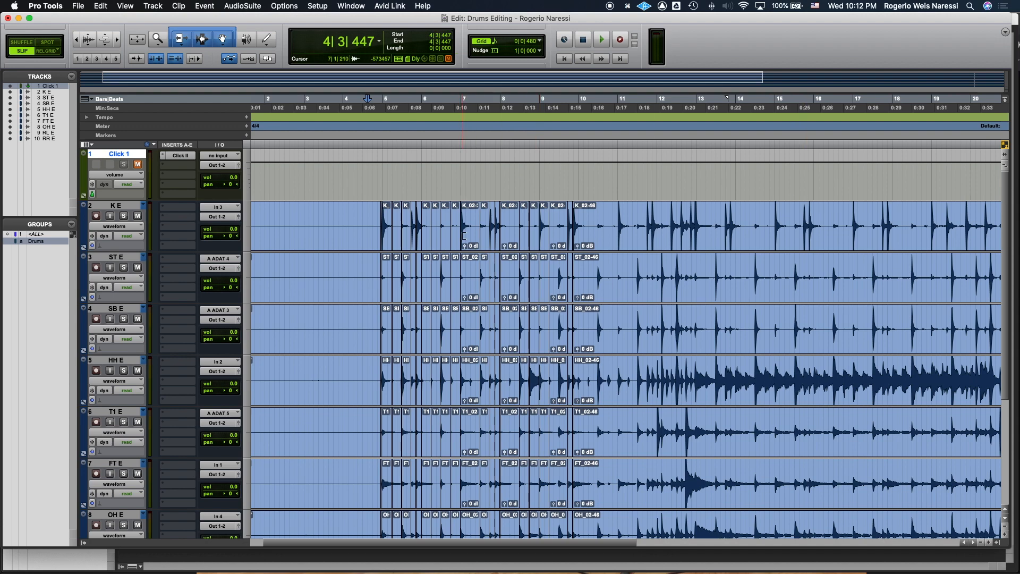
scroll(464, 236, "right", 15)
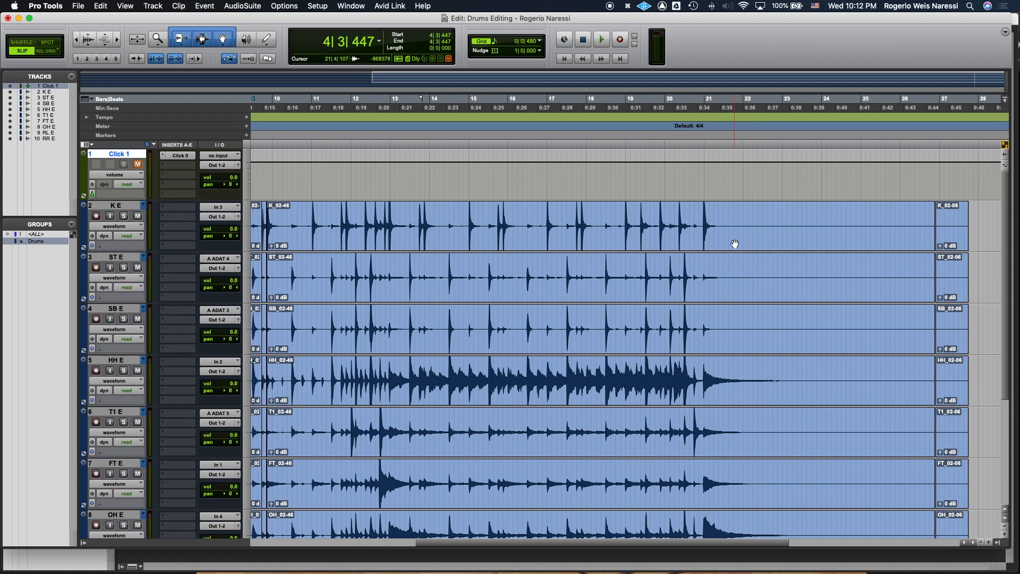
scroll(735, 244, "left", 18)
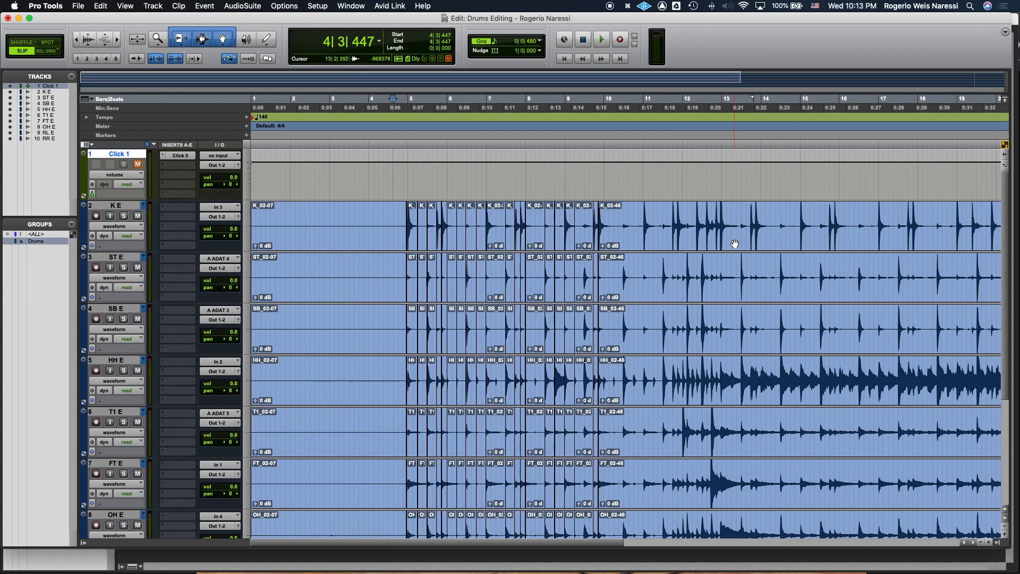